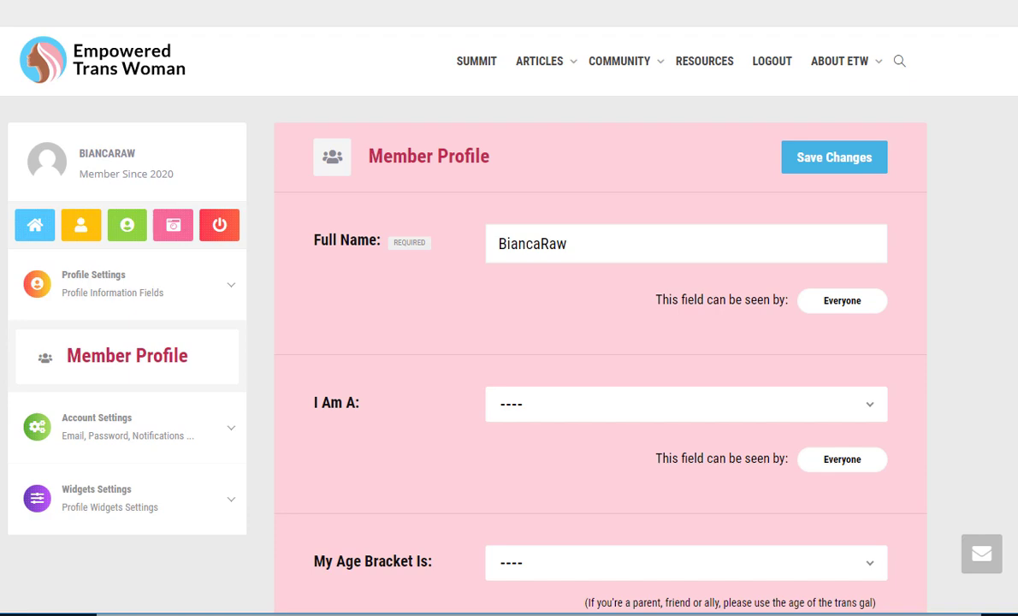
# Set I Am A to Trans Woman and My Age Bracket Is to 45 Or Over, then save.
pyautogui.scroll(-1, 515, 312)
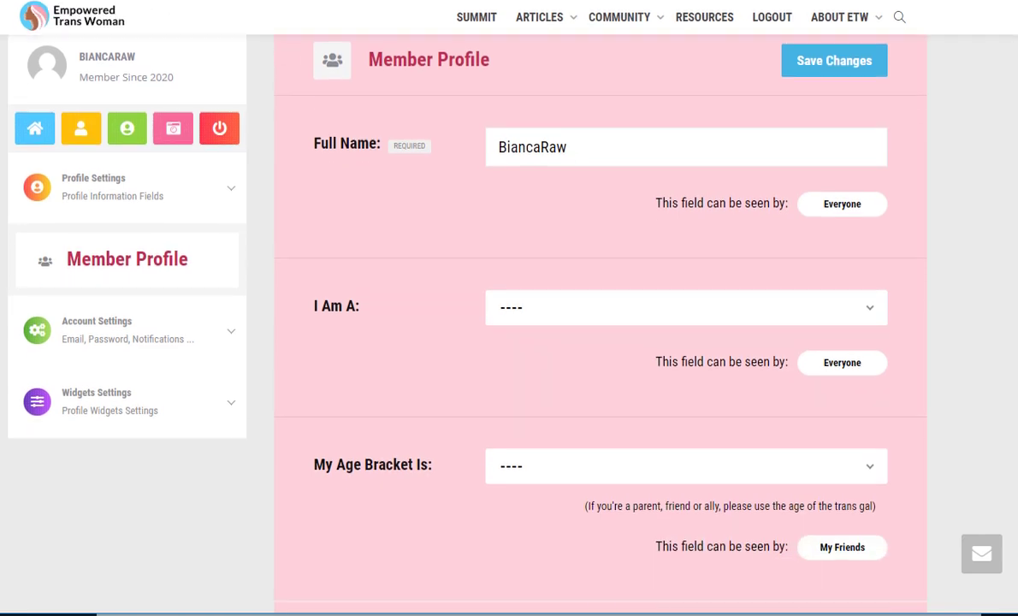
pyautogui.click(516, 312)
pyautogui.click(533, 393)
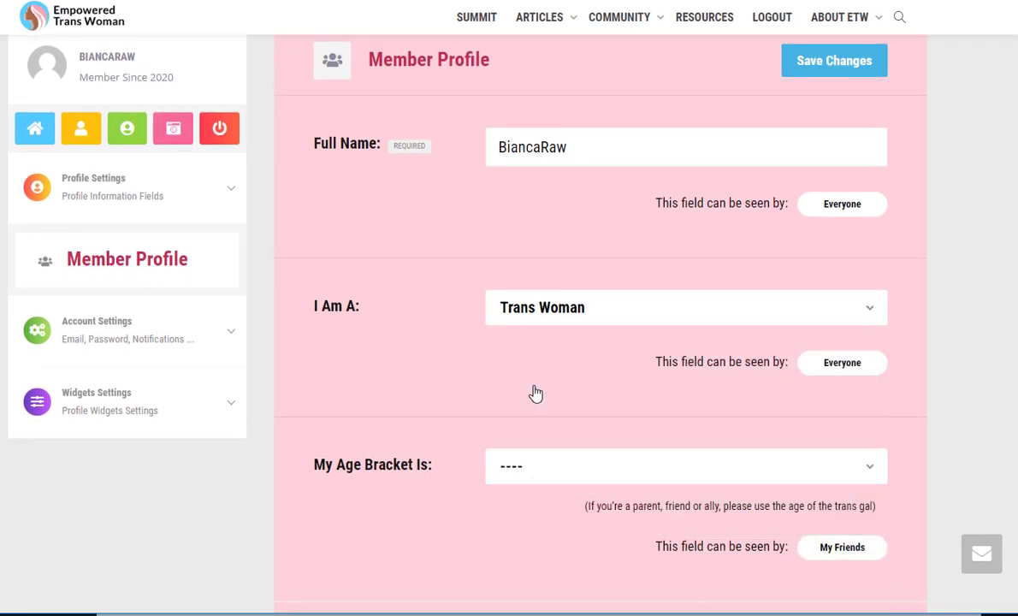
pyautogui.click(534, 476)
pyautogui.click(527, 609)
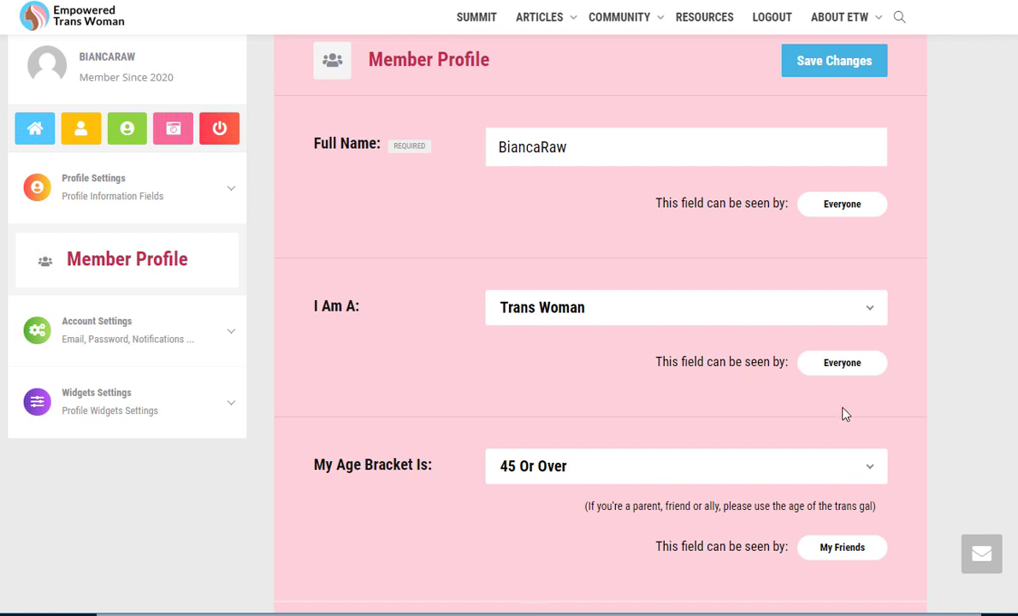
pyautogui.click(847, 69)
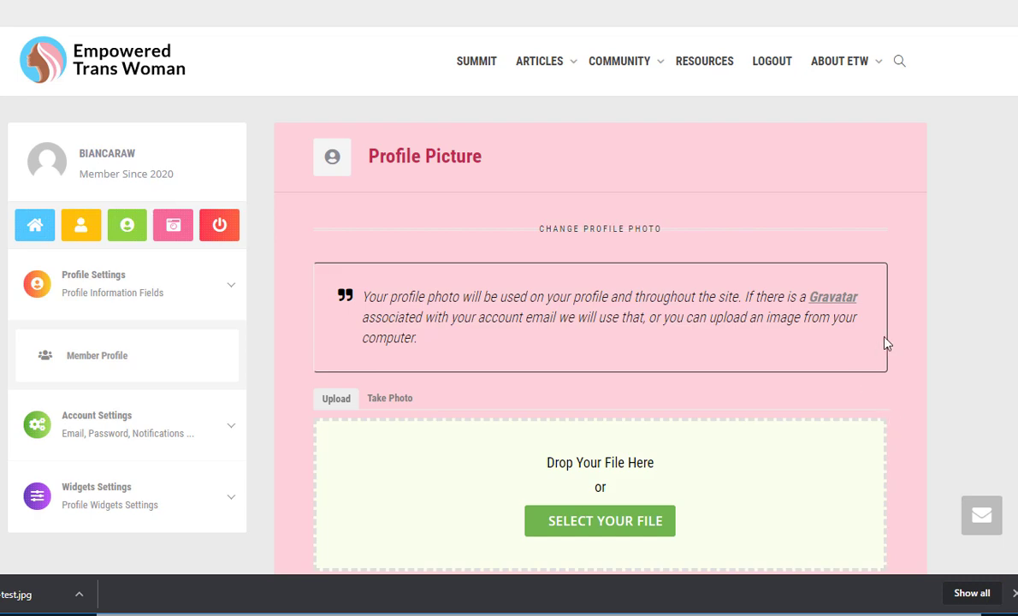
# Crop test.jpg to cover the top of the image and apply it as the profile photo.
pyautogui.scroll(-3, 887, 342)
pyautogui.moveTo(377, 239); pyautogui.dragTo(491, 286)
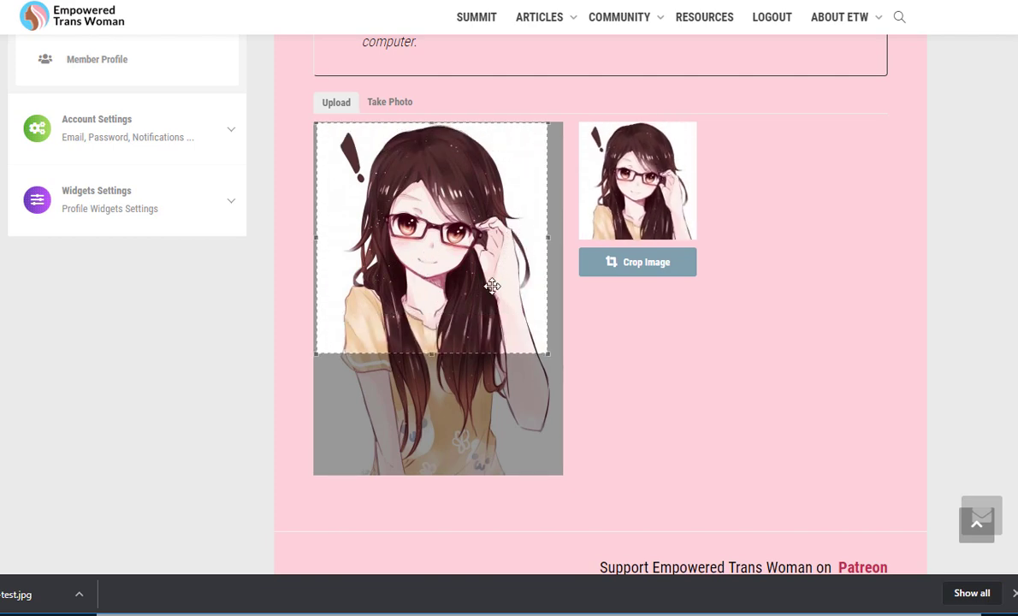
pyautogui.click(632, 267)
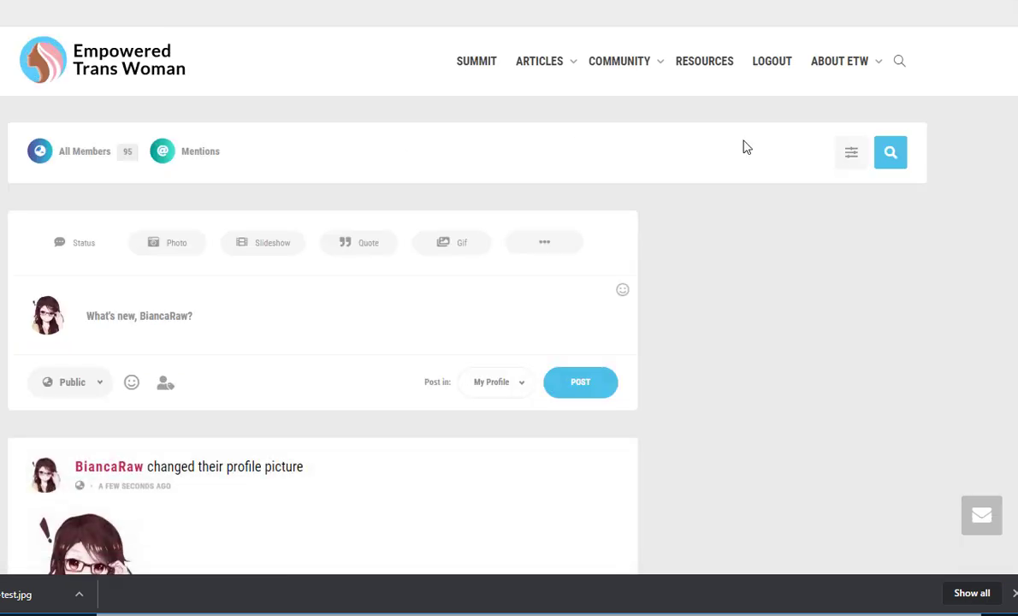
# Scroll down the activity feed past the profile-picture post, then back to the top.
pyautogui.scroll(-5, 322, 342)
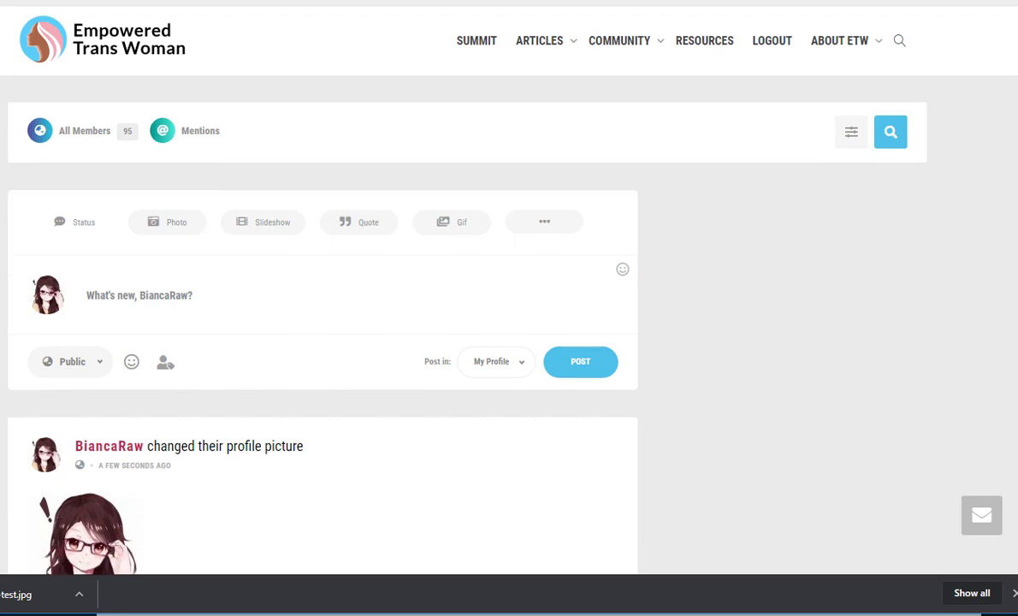
pyautogui.scroll(-3, 323, 342)
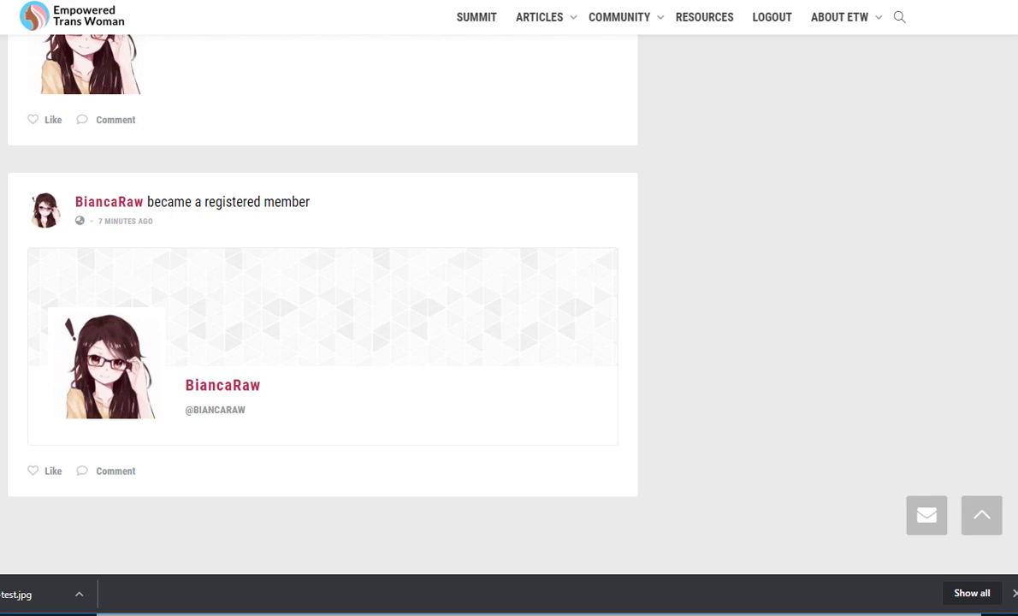
pyautogui.scroll(5, 322, 343)
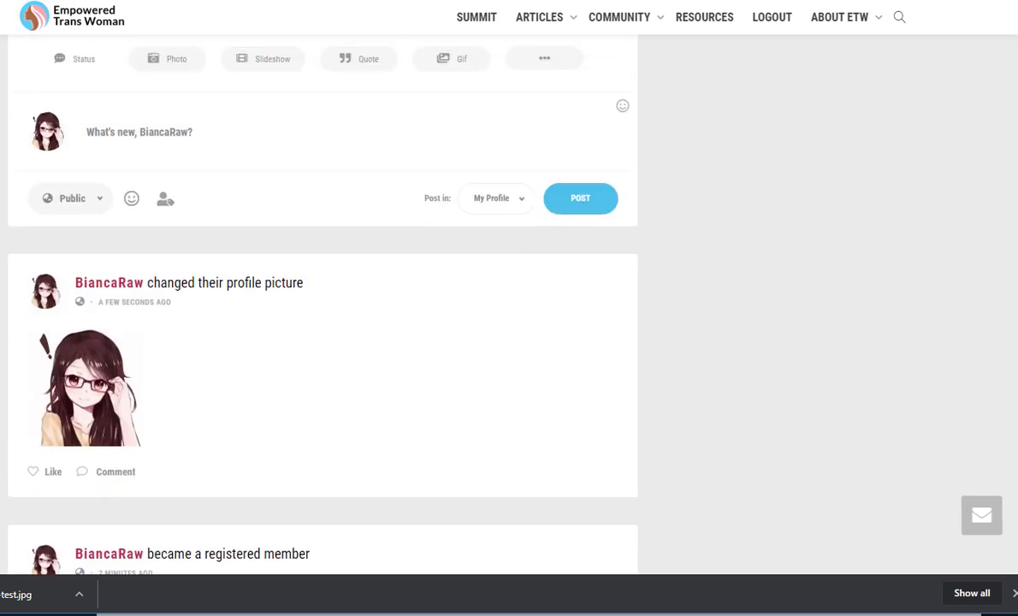
pyautogui.scroll(2, 323, 342)
pyautogui.scroll(1, 473, 270)
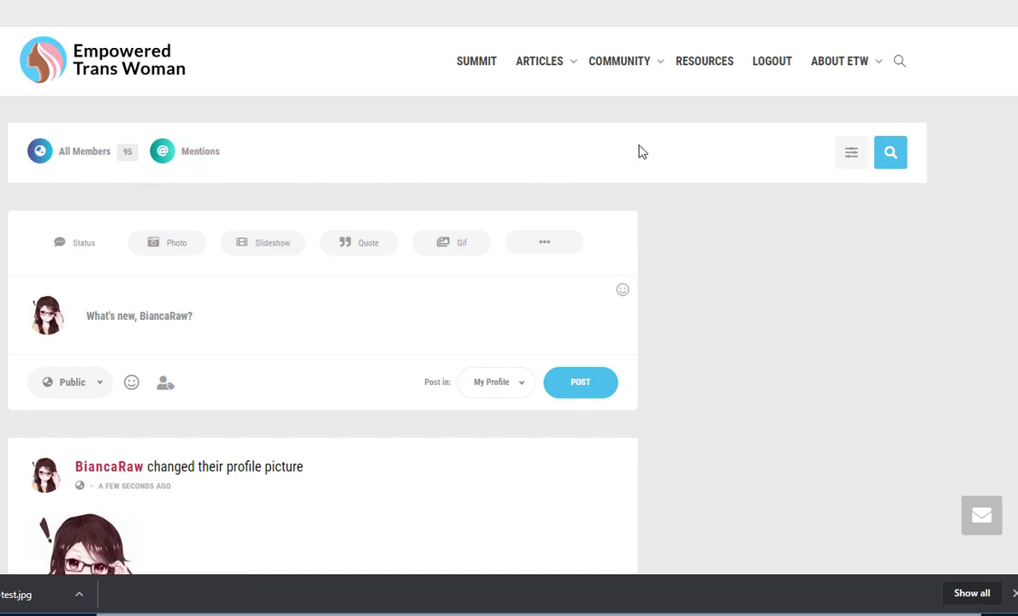
# Open the COMMUNITY > GROUPS directory and scroll through the listed groups.
pyautogui.moveTo(628, 81)
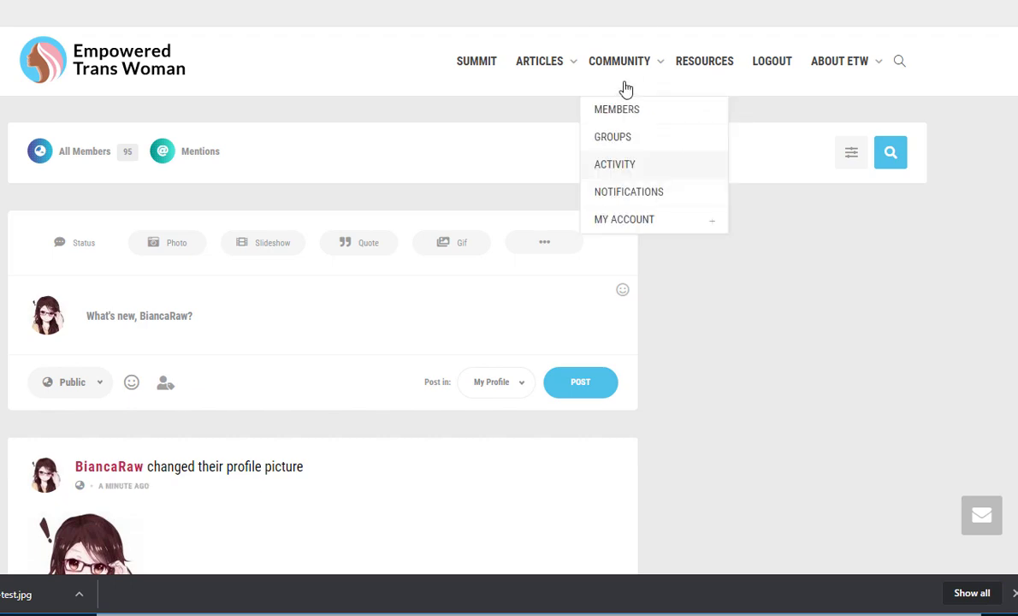
pyautogui.click(625, 109)
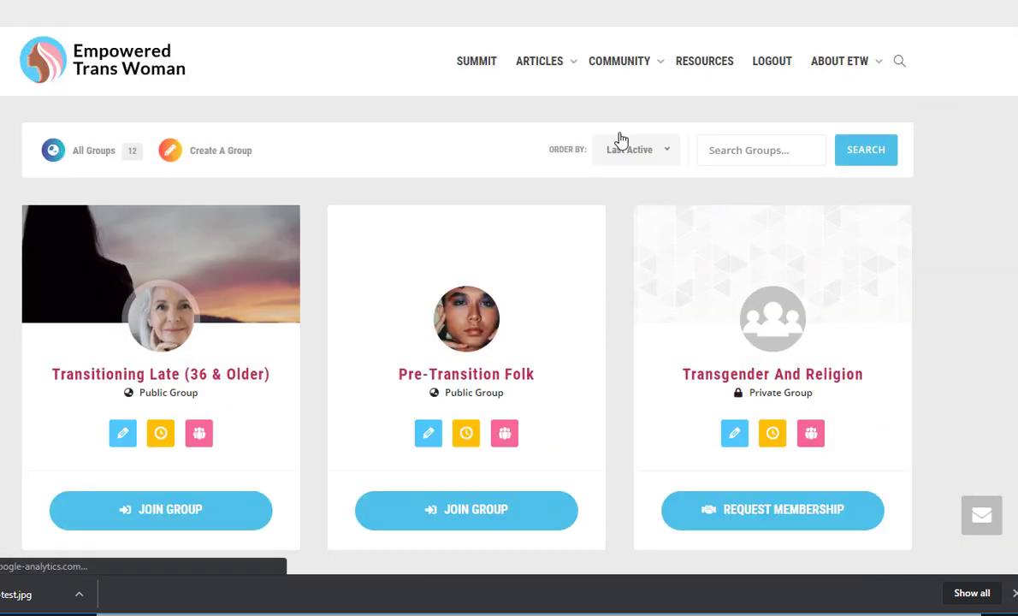
pyautogui.scroll(-8, 1005, 87)
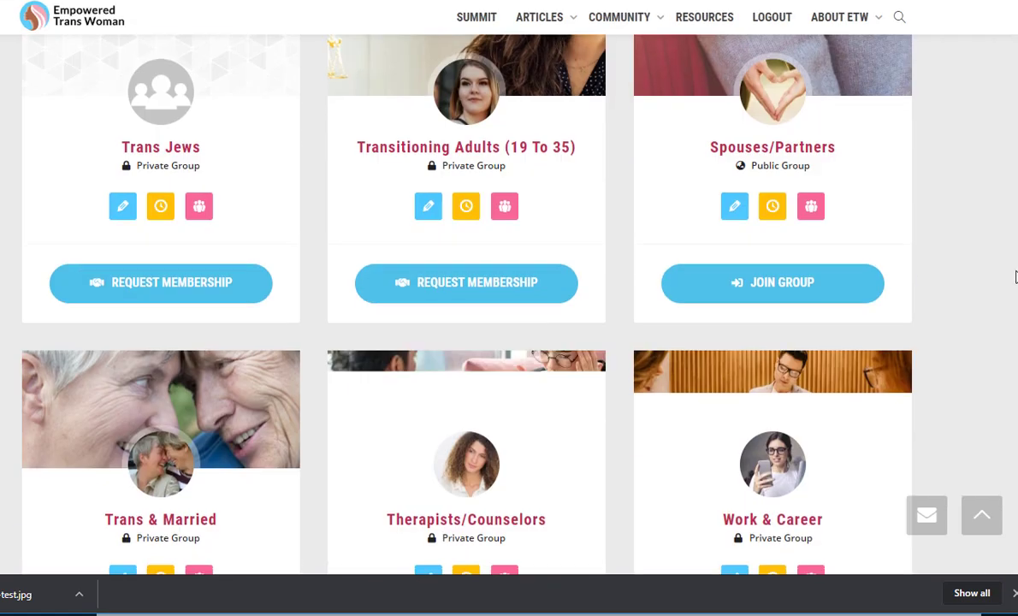
pyautogui.scroll(-5, 1007, 454)
pyautogui.scroll(12, 1011, 468)
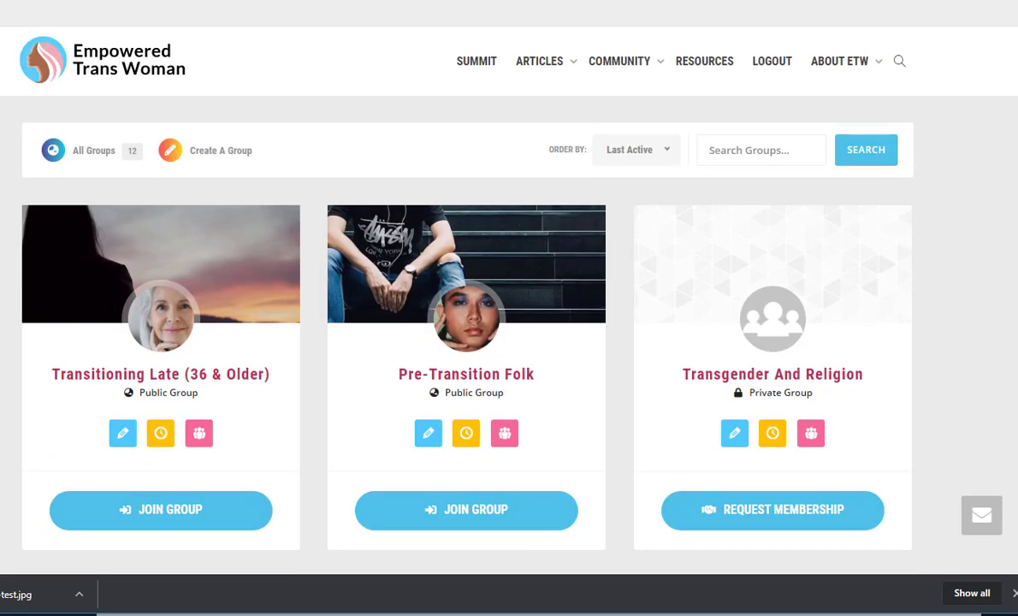
# Check COMMUNITY > NOTIFICATIONS, then return to the 12-group directory.
pyautogui.moveTo(619, 64)
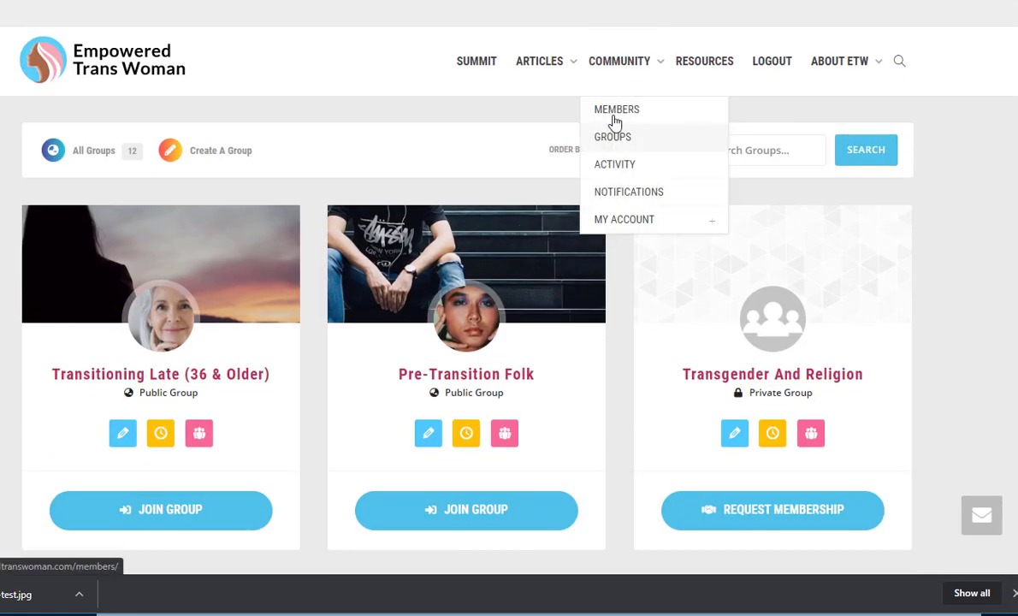
pyautogui.click(617, 195)
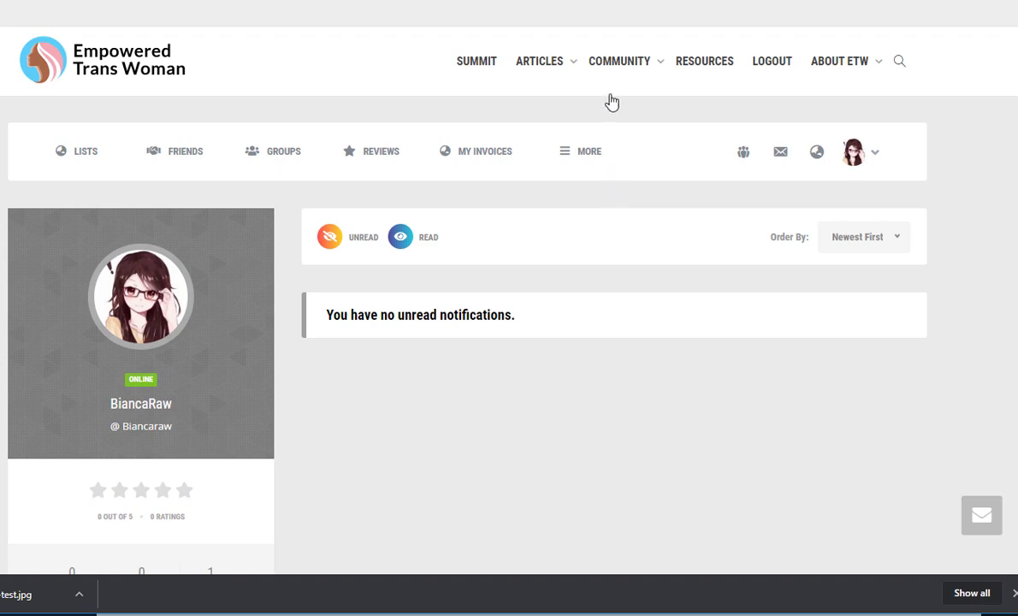
pyautogui.moveTo(613, 72)
pyautogui.click(621, 142)
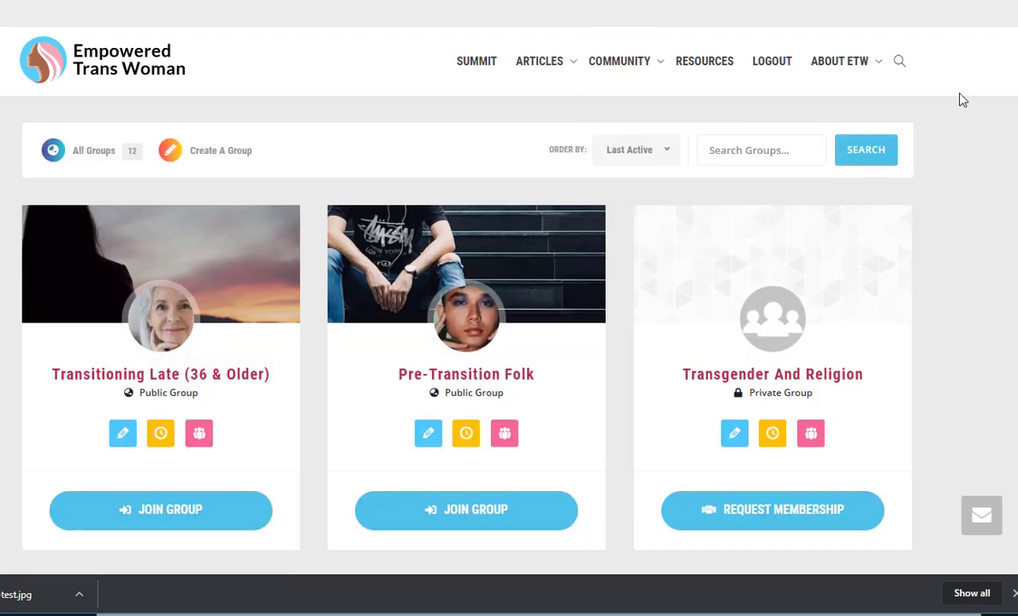
# Join the Transitioning Late (36 & Older) group.
pyautogui.scroll(-2, 944, 83)
pyautogui.scroll(-5, 470, 282)
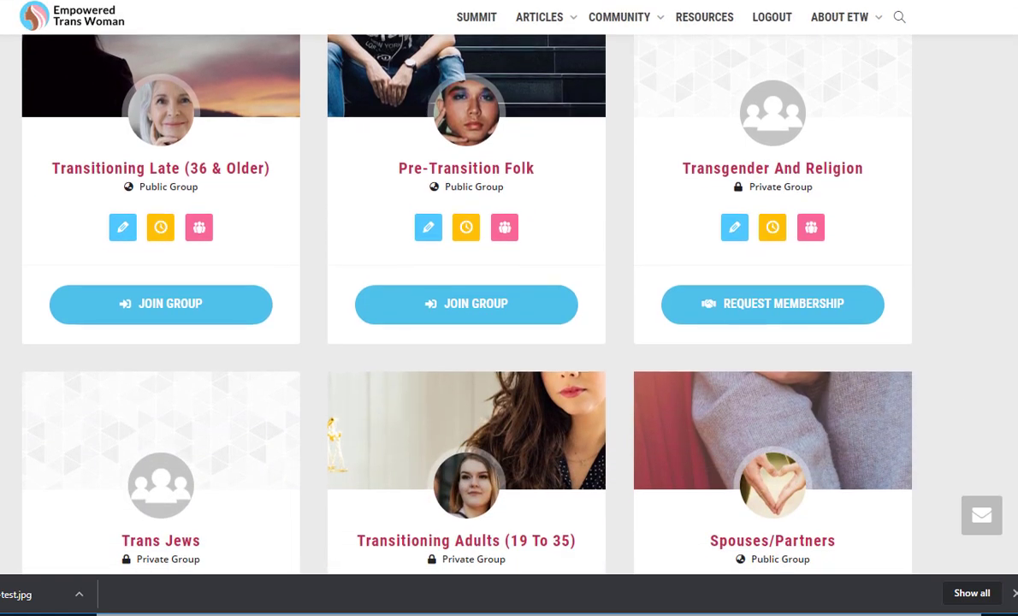
pyautogui.scroll(4, 470, 282)
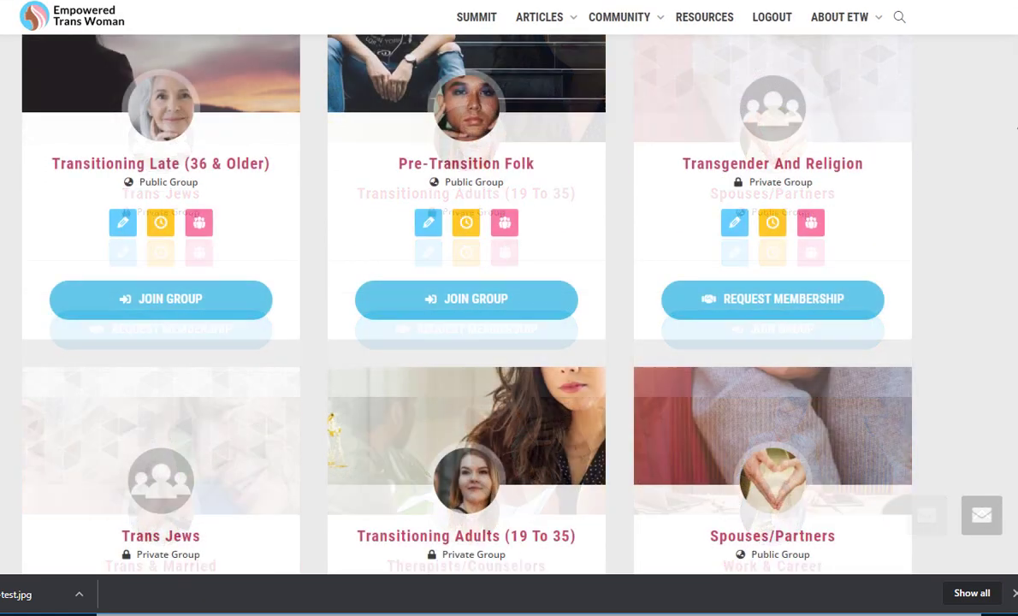
pyautogui.click(173, 307)
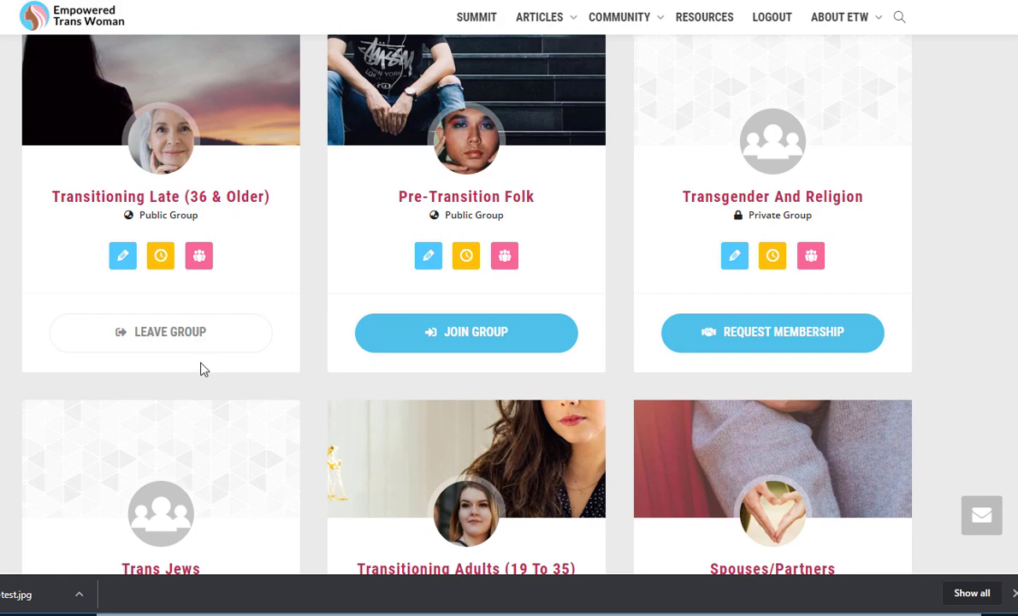
# Request membership in the private Trans & Married group.
pyautogui.scroll(-4, 1014, 256)
pyautogui.scroll(-5, 1013, 291)
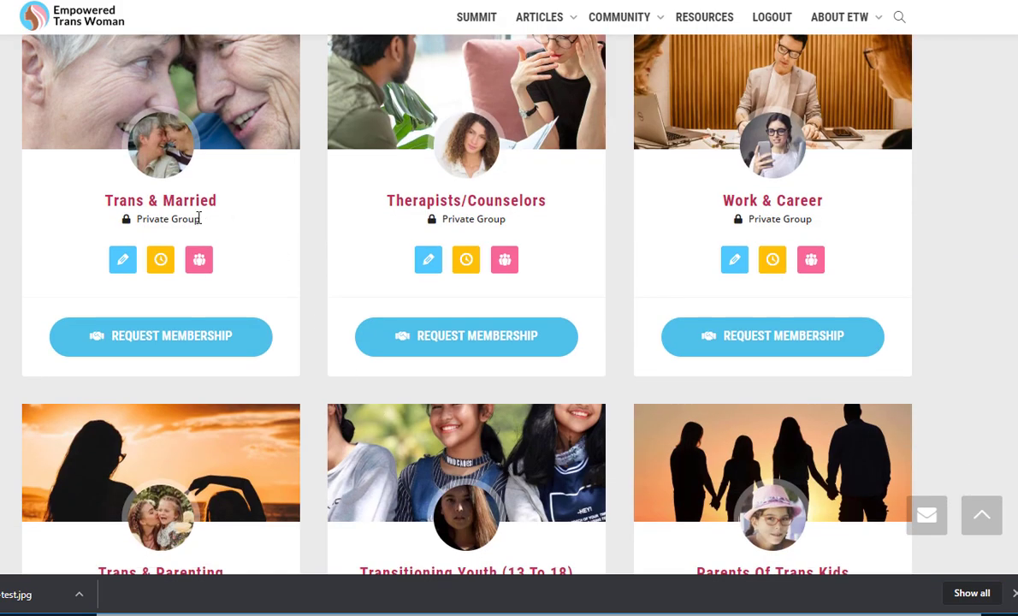
pyautogui.click(169, 341)
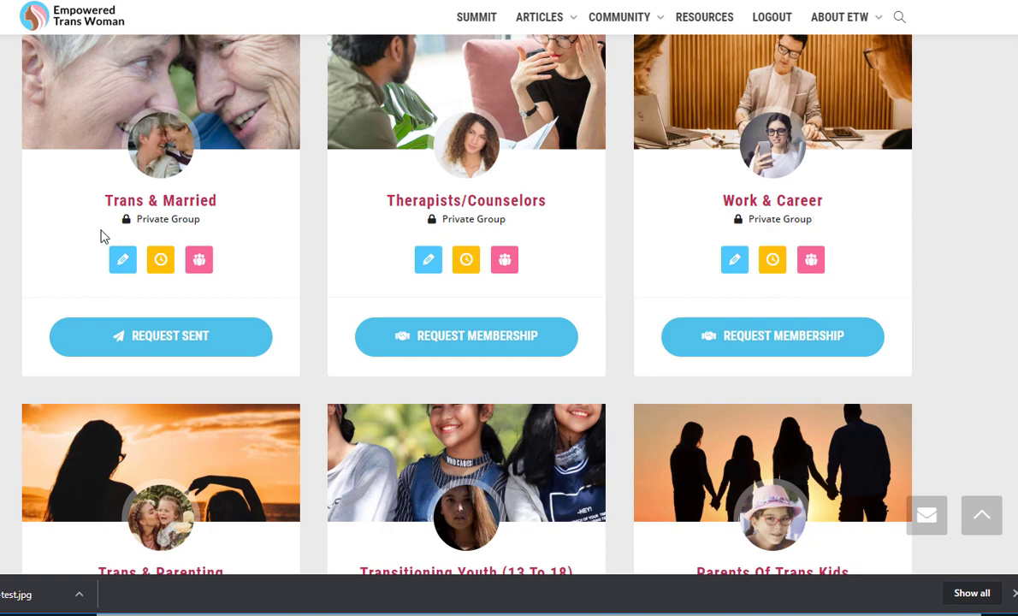
pyautogui.scroll(10, 100, 234)
pyautogui.moveTo(638, 69)
pyautogui.moveTo(617, 223)
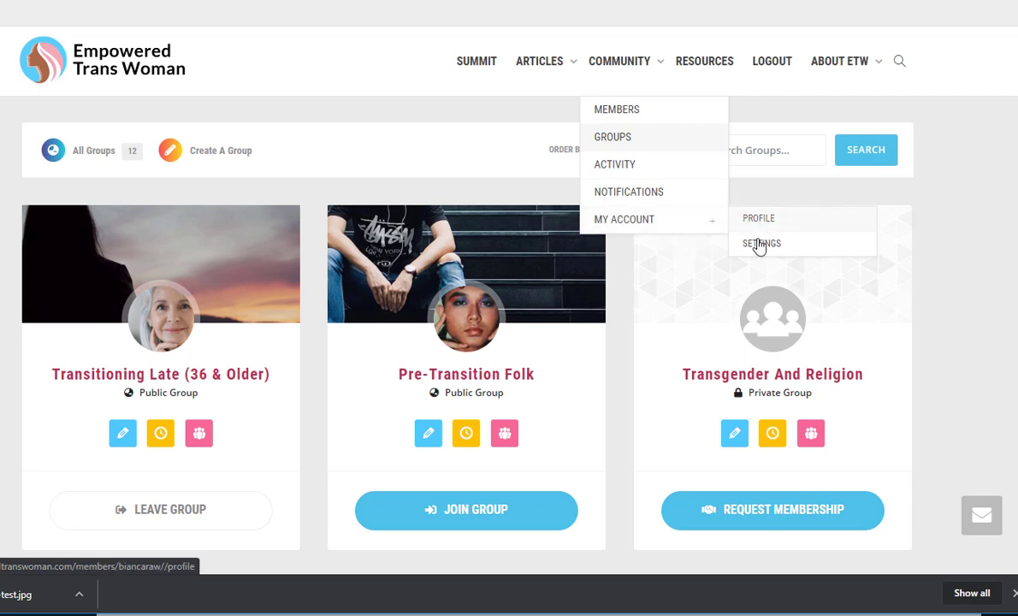
# Open COMMUNITY > MY ACCOUNT > SETTINGS to view the saved Trans Woman and 45 Or Over answers.
pyautogui.moveTo(831, 75)
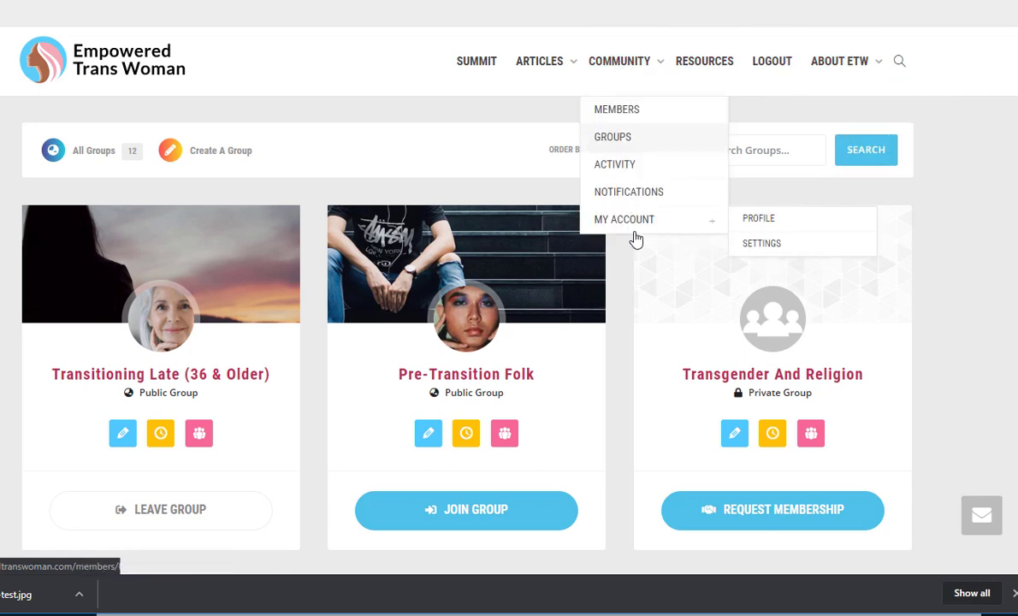
pyautogui.click(760, 221)
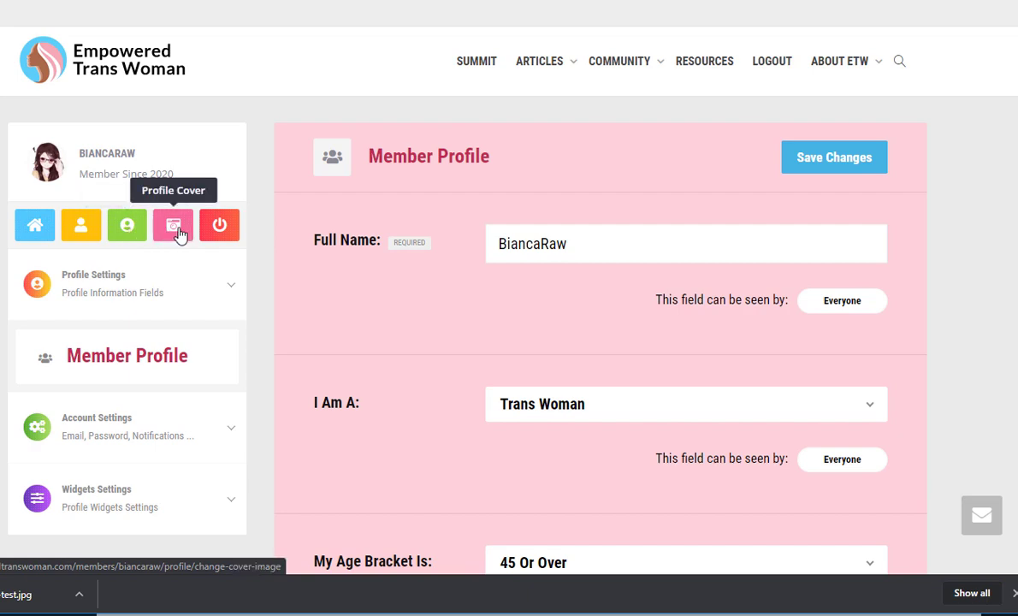
# Upload 1_rK5VhSW6bpp7pQtR4s_ywA.jpeg as the new profile cover image.
pyautogui.click(174, 226)
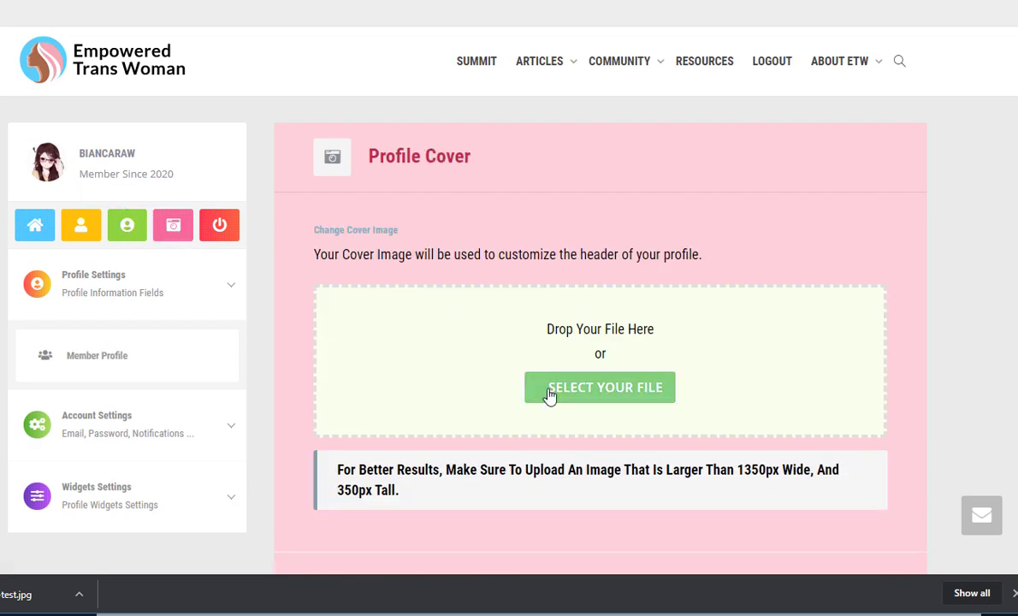
pyautogui.click(552, 396)
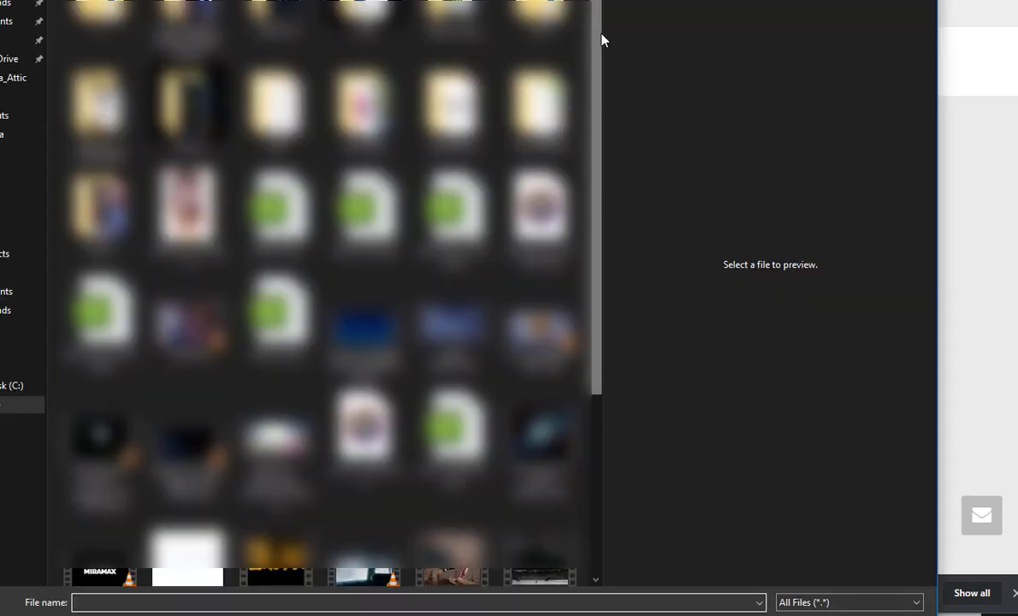
pyautogui.moveTo(602, 38); pyautogui.dragTo(591, 236)
pyautogui.doubleClick(449, 405)
pyautogui.scroll(-2, 689, 355)
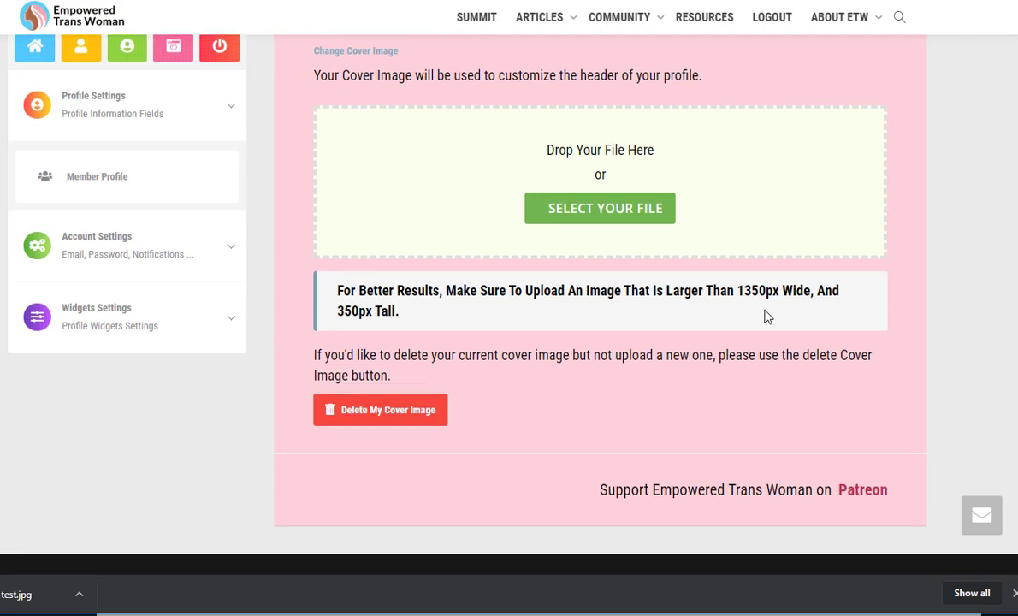
pyautogui.click(599, 208)
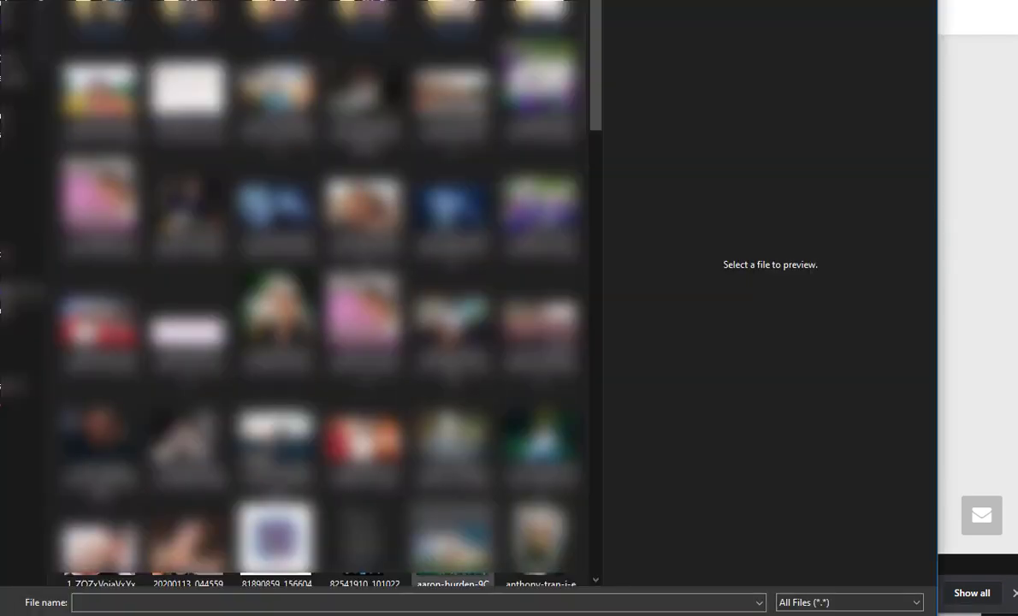
pyautogui.scroll(-1, 342, 299)
pyautogui.press('Return')
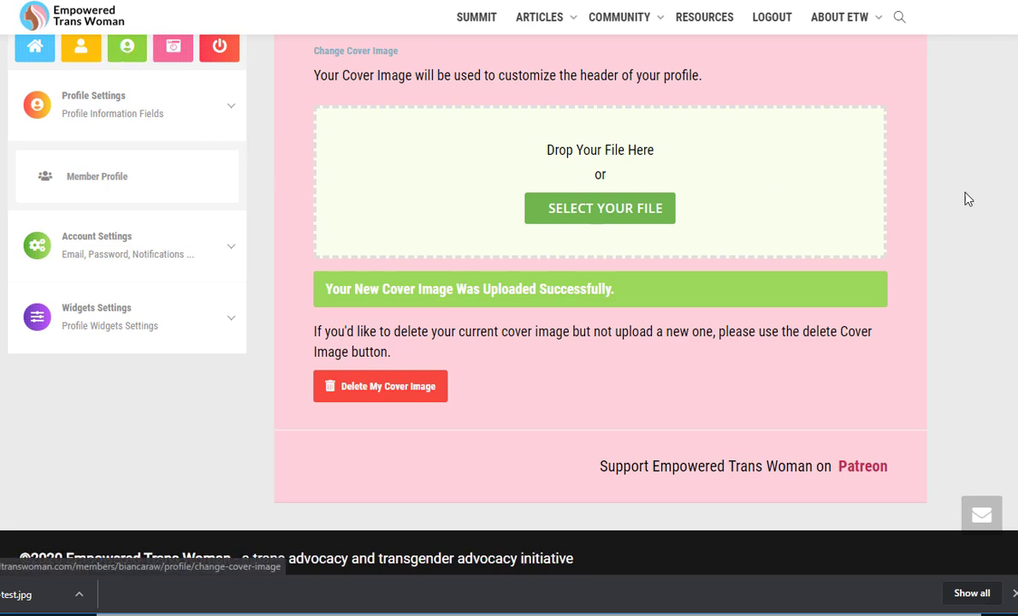
# Open your own profile and scroll to the 'Changed their profile cover' post.
pyautogui.scroll(3, 980, 198)
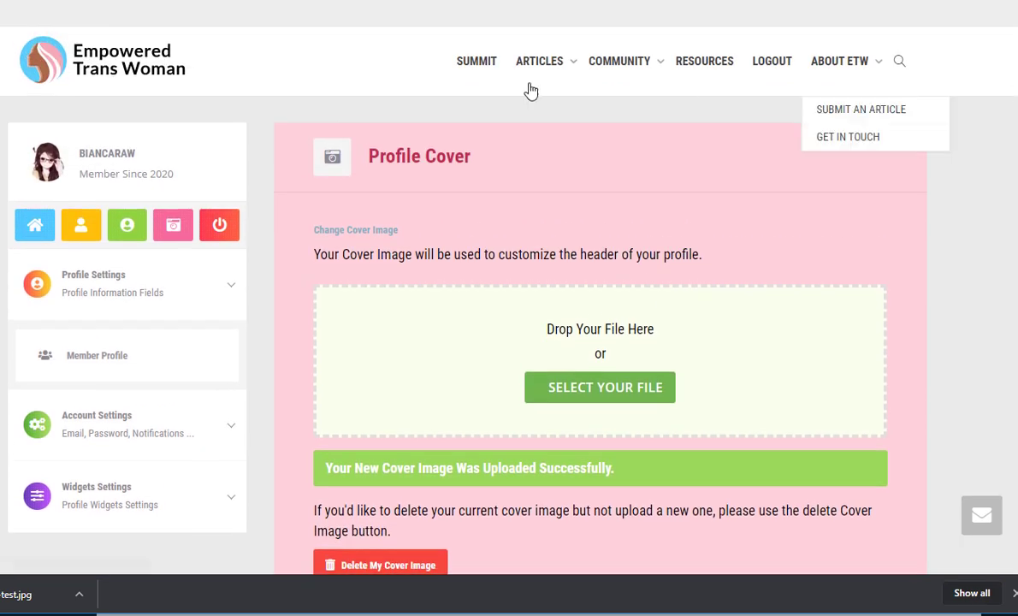
pyautogui.click(82, 226)
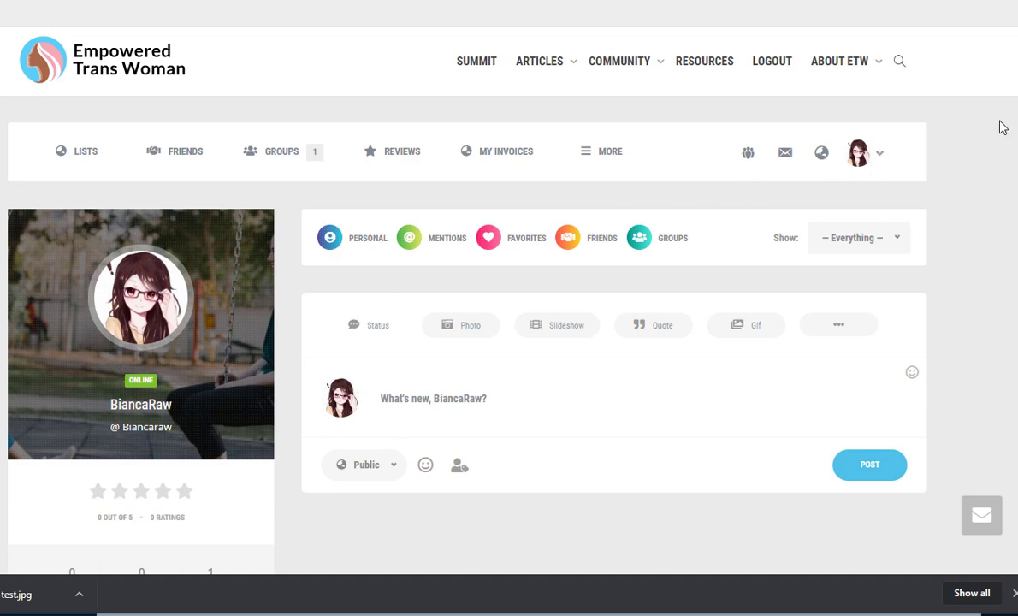
pyautogui.scroll(-3, 938, 109)
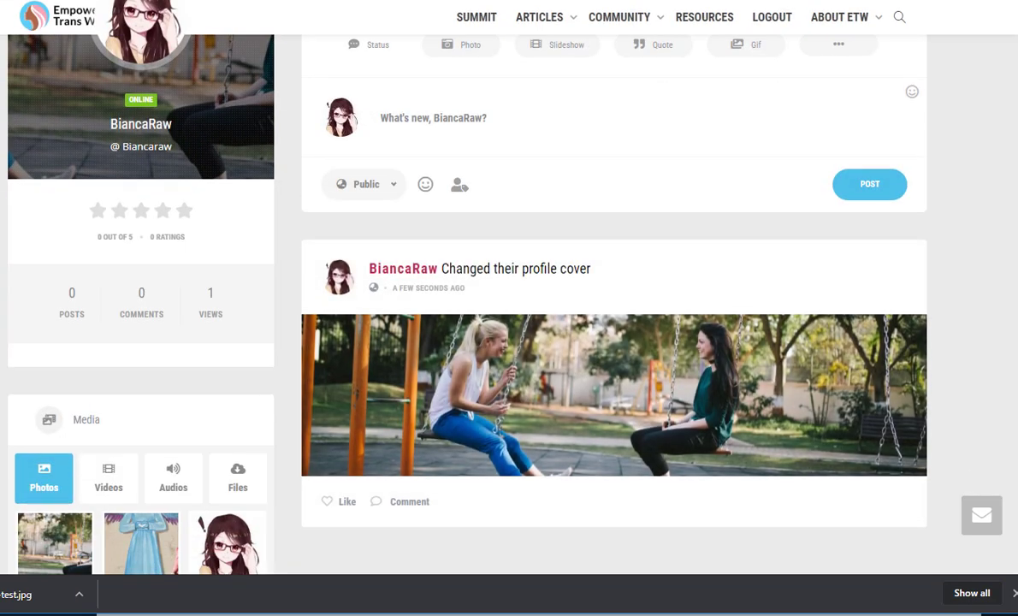
pyautogui.scroll(-2, 613, 342)
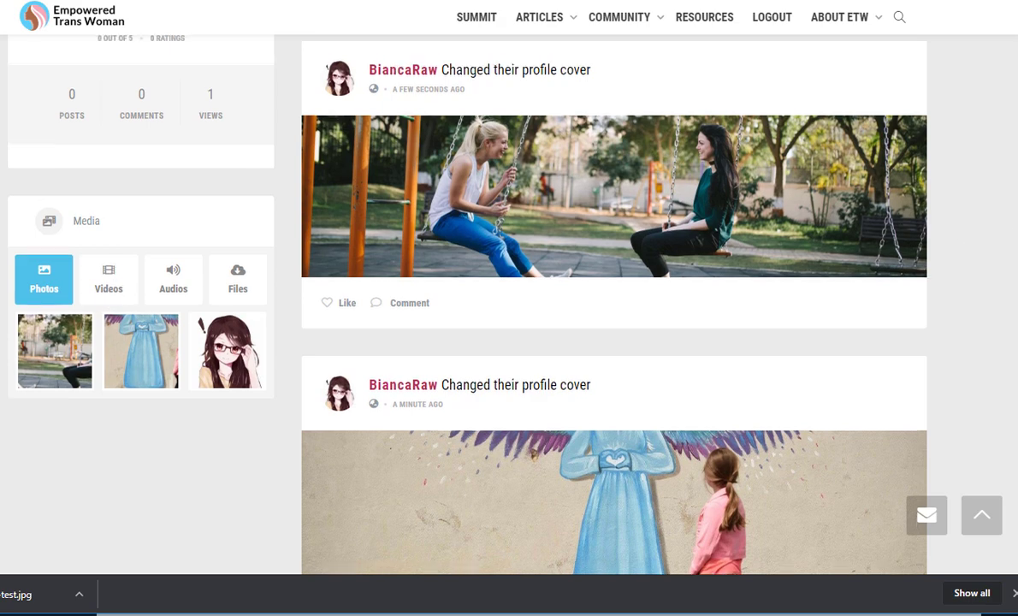
pyautogui.scroll(5, 614, 307)
pyautogui.scroll(1, 466, 308)
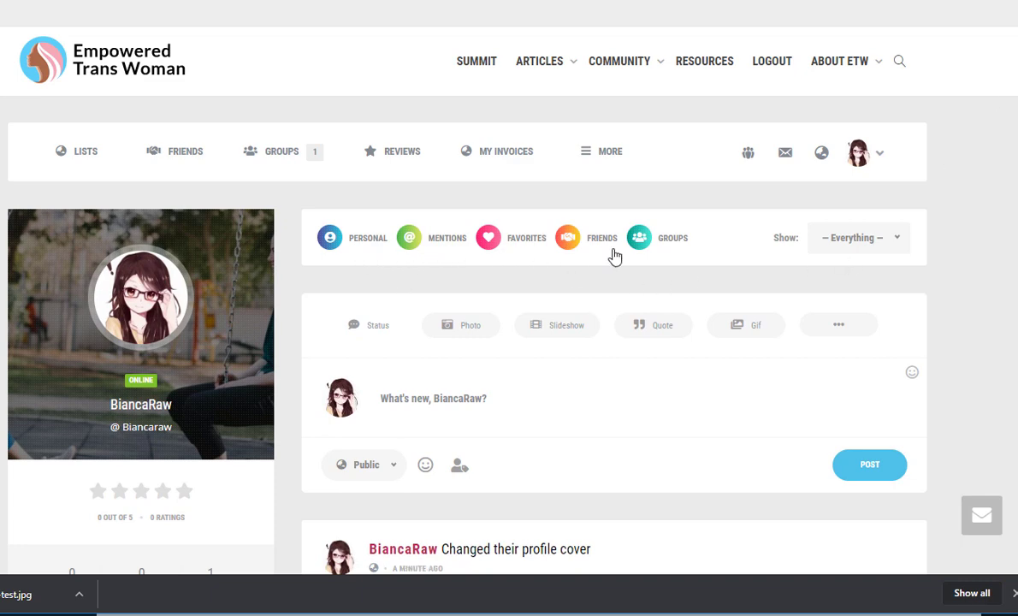
# Filter the profile feed to group activity, then bring up the avatar's account options.
pyautogui.click(671, 248)
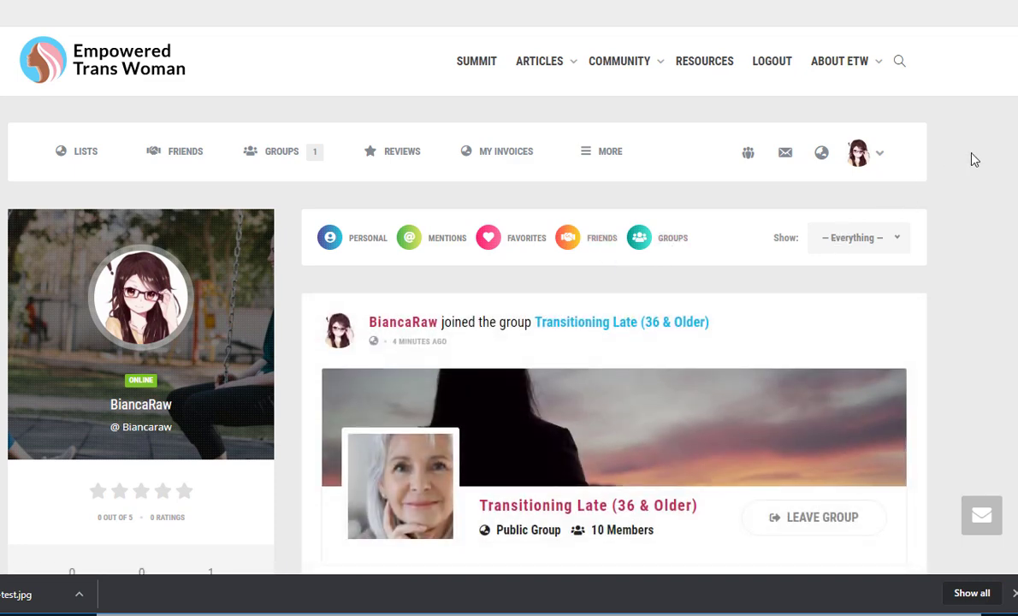
pyautogui.click(864, 152)
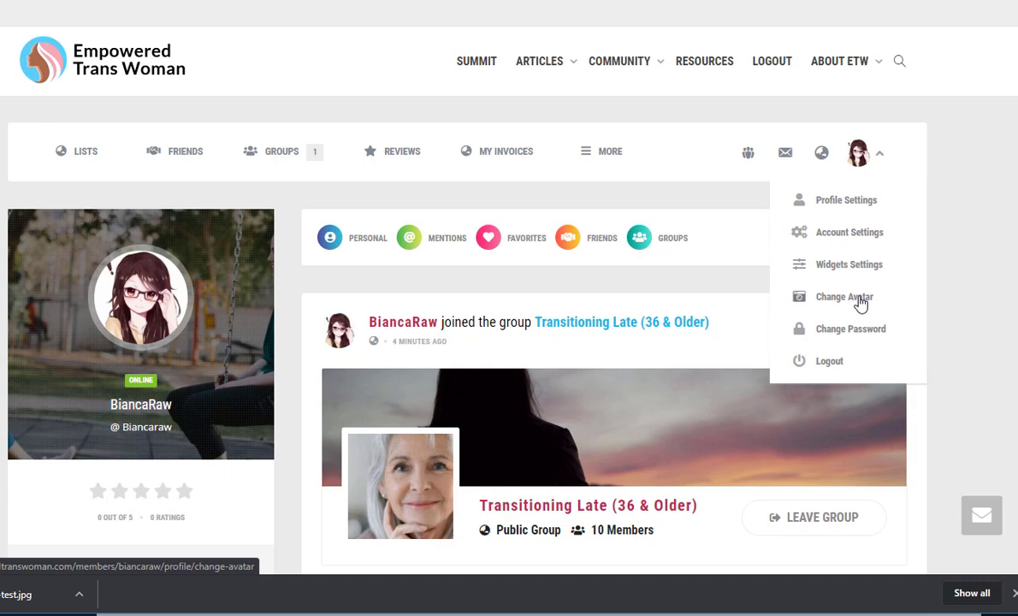
pyautogui.click(859, 236)
pyautogui.scroll(-2, 661, 238)
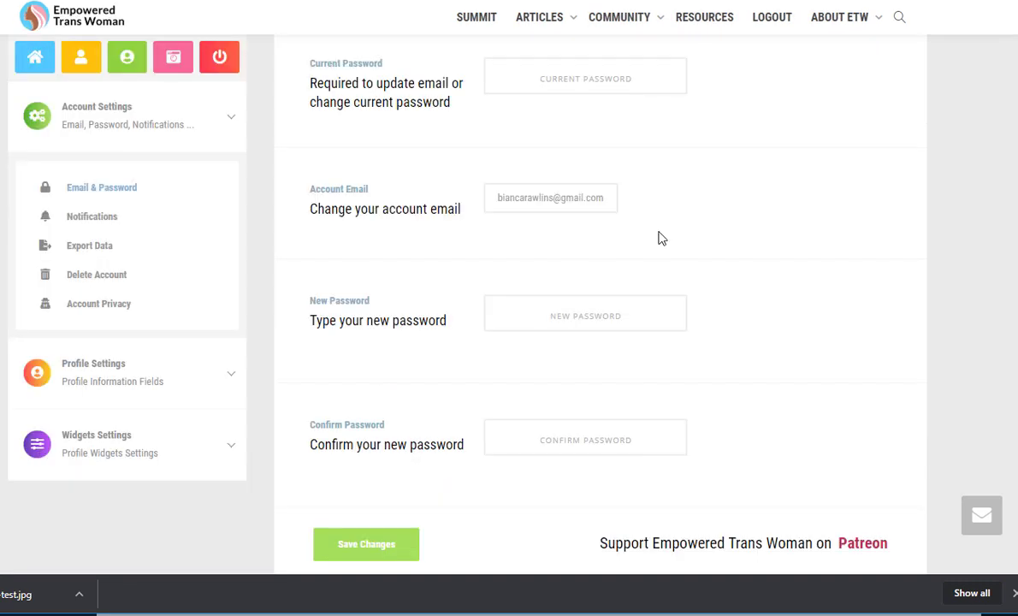
pyautogui.moveTo(1011, 216); pyautogui.dragTo(1011, 110)
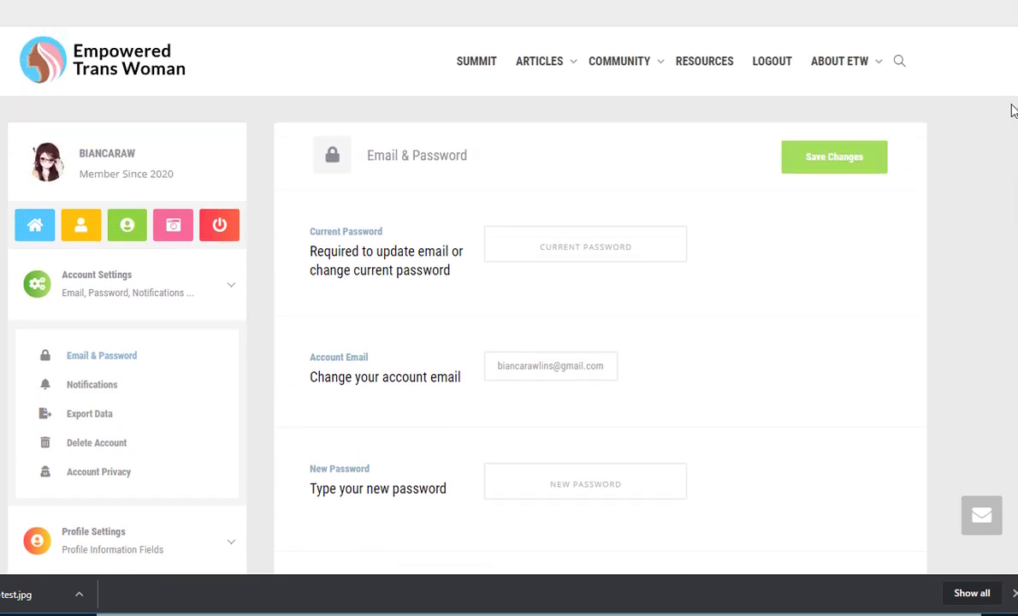
pyautogui.click(566, 244)
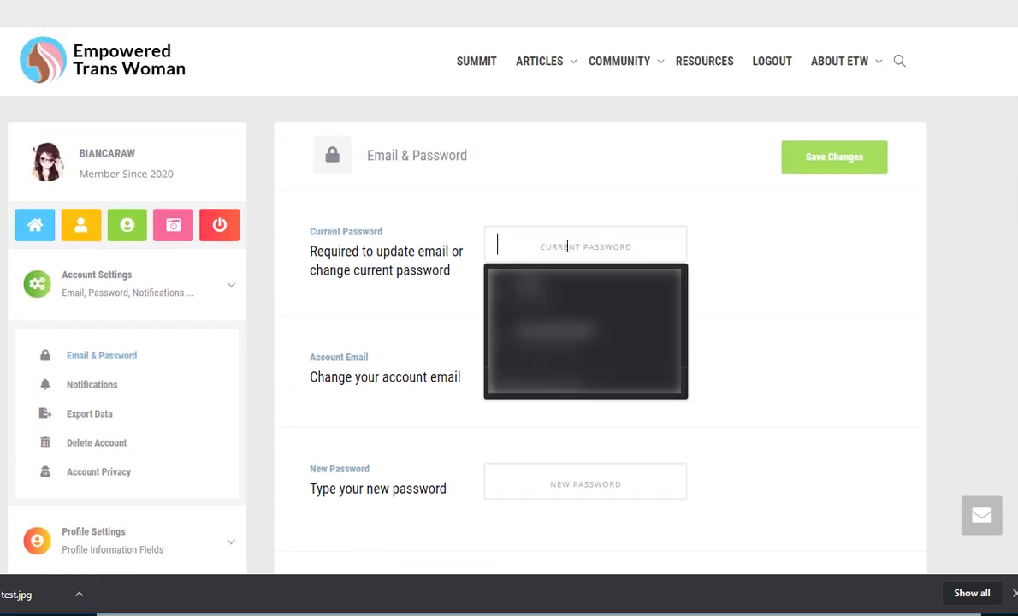
pyautogui.click(471, 222)
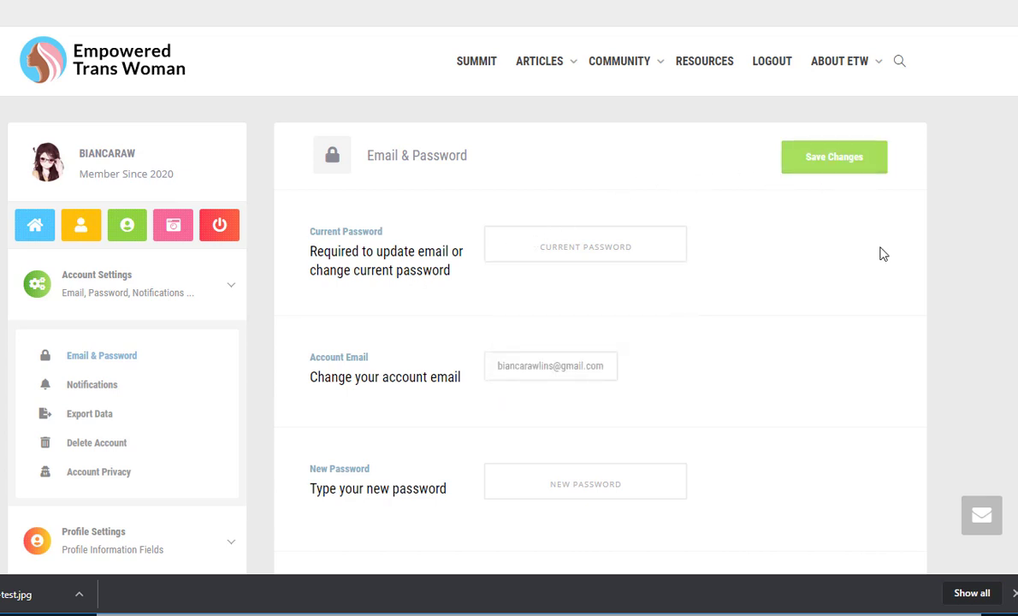
# Go to the COMMUNITY > ACTIVITY feed, led by the 'Changed their profile cover' post.
pyautogui.moveTo(645, 75)
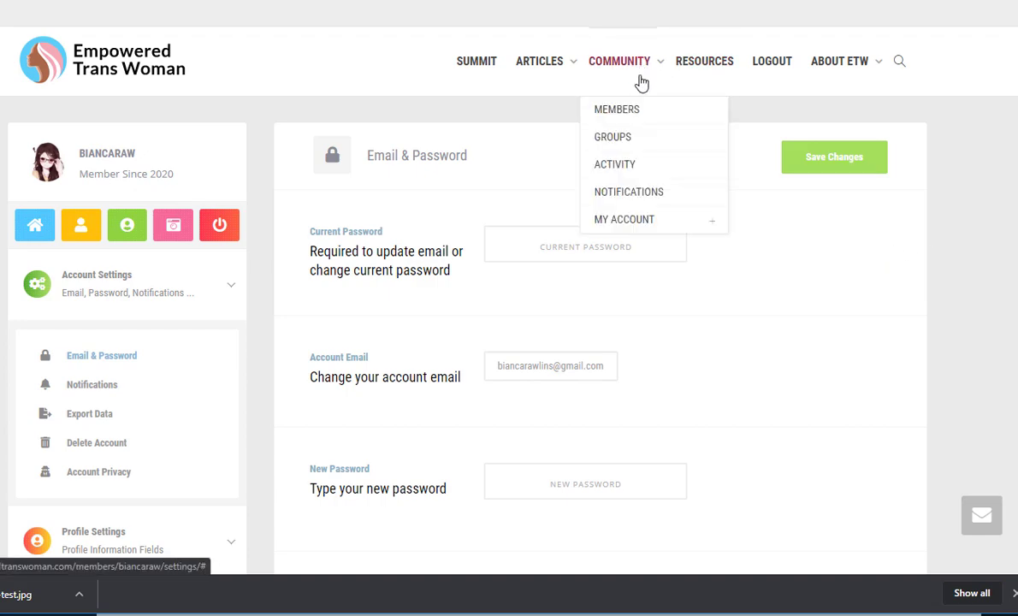
pyautogui.click(620, 164)
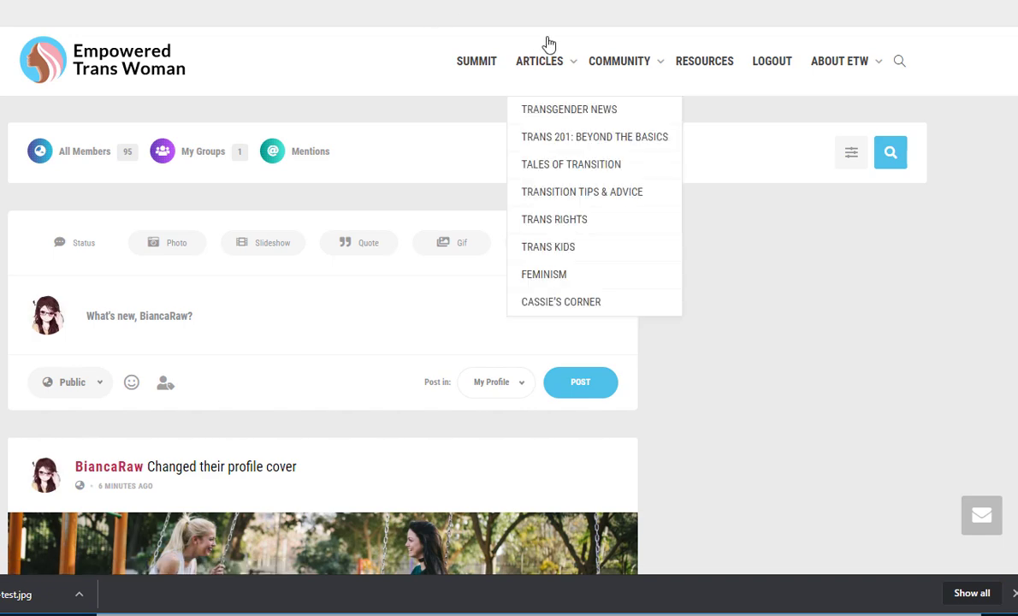
pyautogui.moveTo(627, 69)
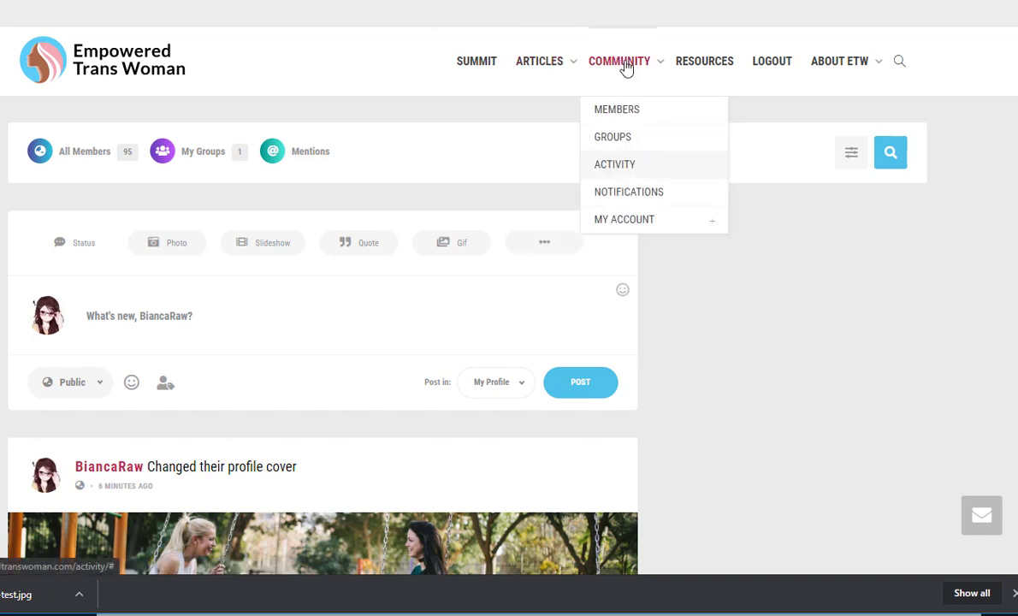
# Accept the pending friendship request from the Notifications page.
pyautogui.click(642, 199)
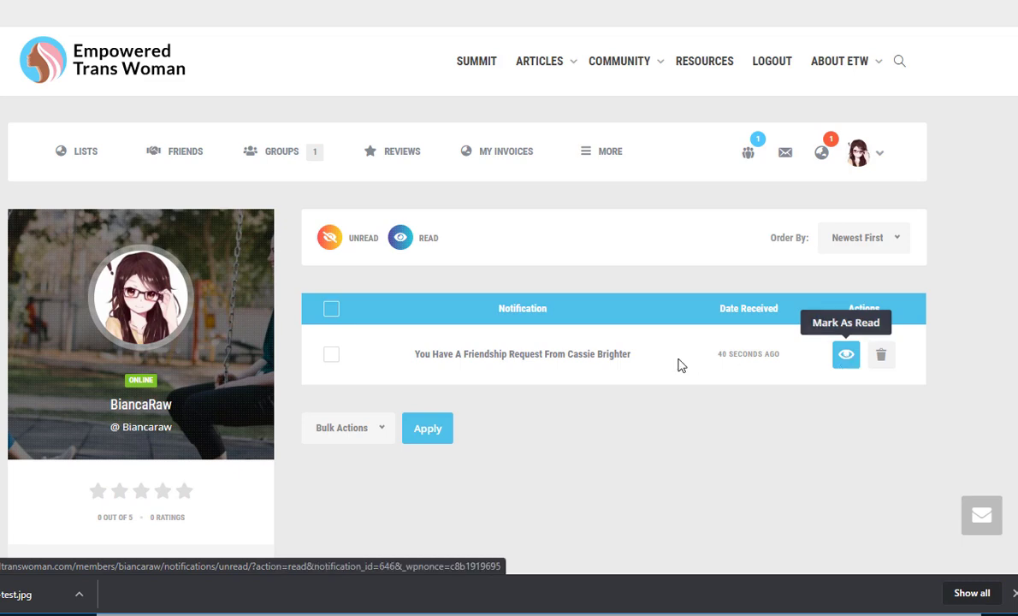
pyautogui.click(622, 354)
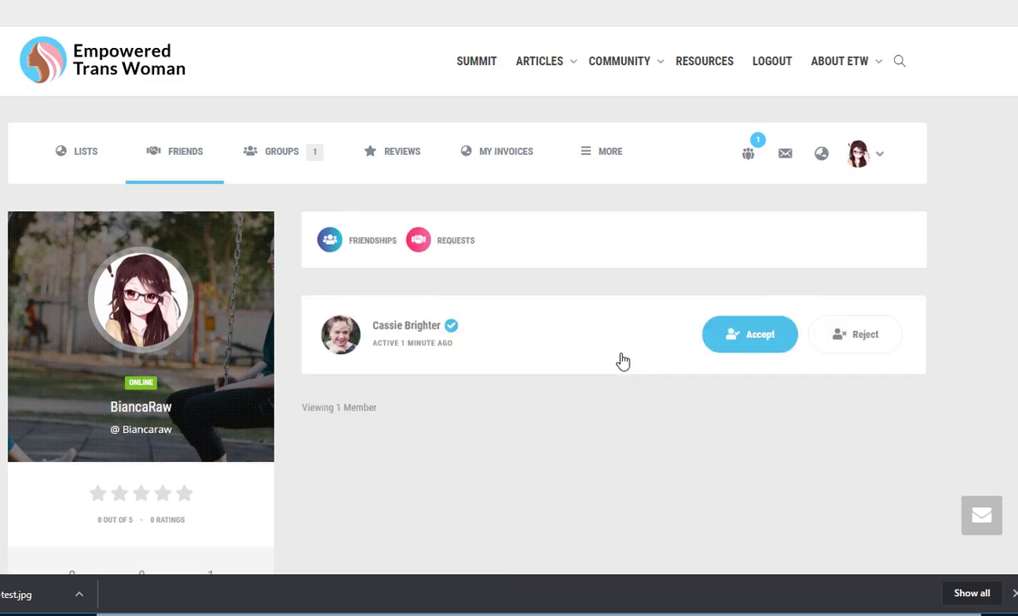
pyautogui.click(746, 346)
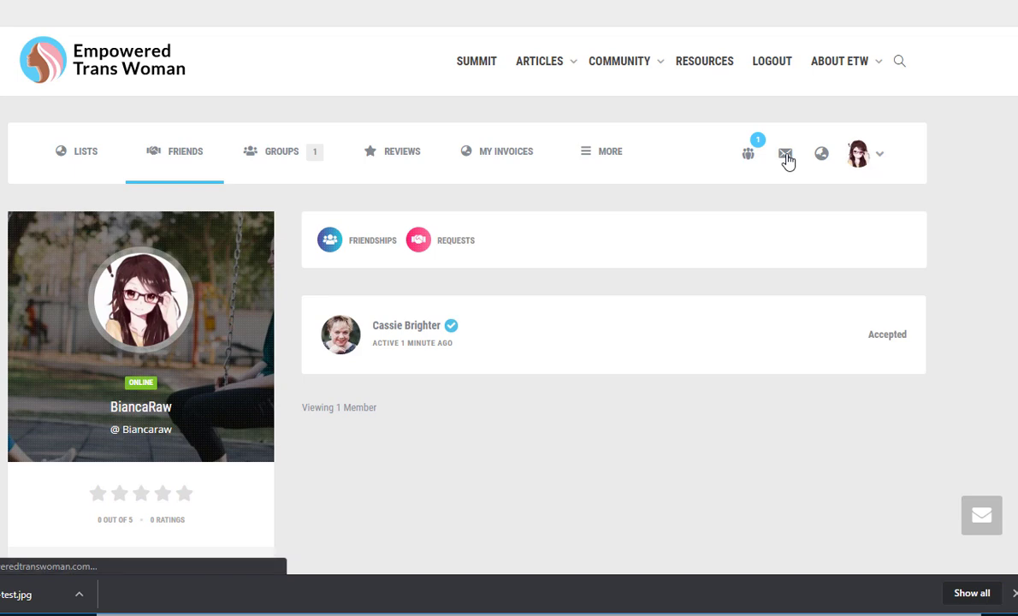
# Start a new private message addressed to the new friend from the Send To suggestions.
pyautogui.click(786, 155)
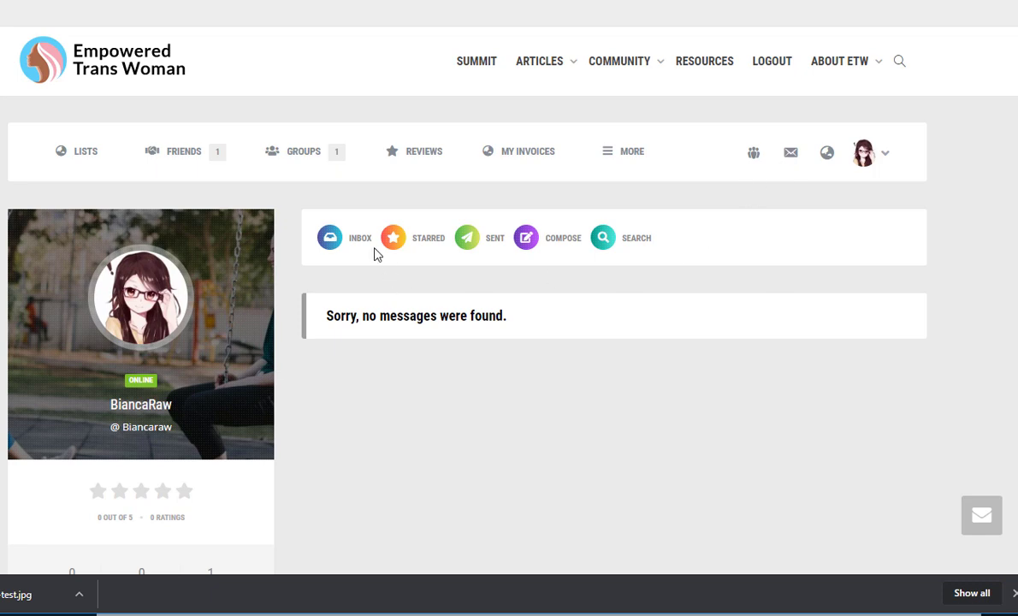
pyautogui.click(546, 240)
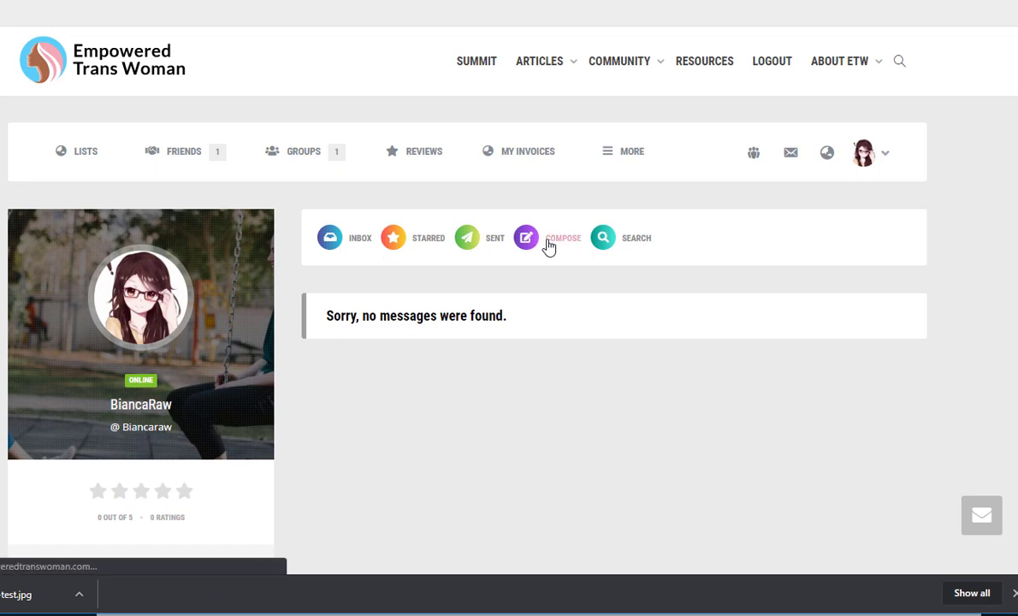
pyautogui.write('cassie')
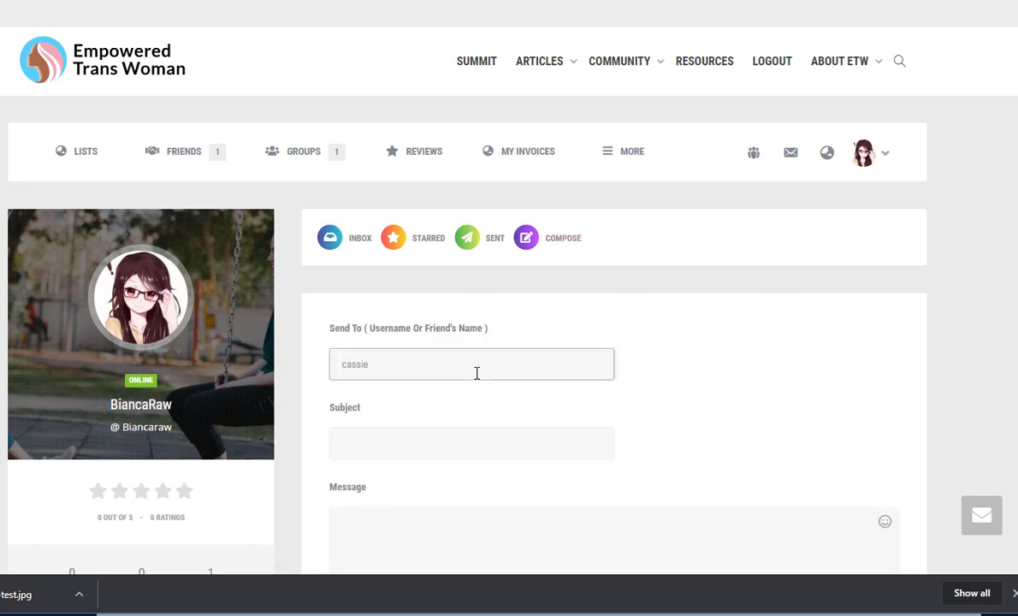
pyautogui.click(475, 403)
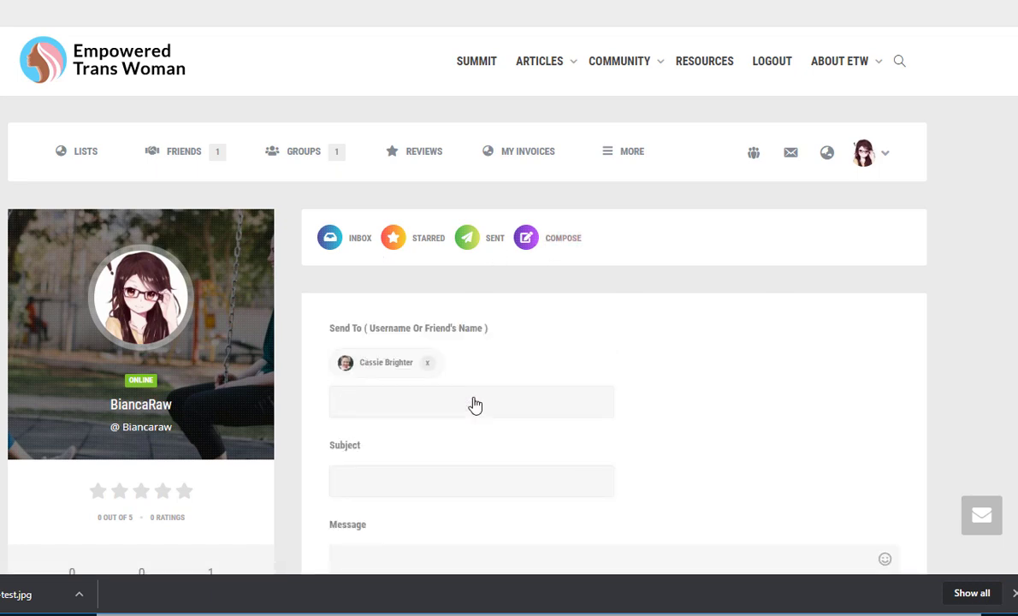
# Enter subject 'Hi there! :)' and body 'So glad to hear from you!' with a grinning emoji.
pyautogui.scroll(-3, 1015, 370)
pyautogui.click(373, 251)
pyautogui.write('Hi there! :)')
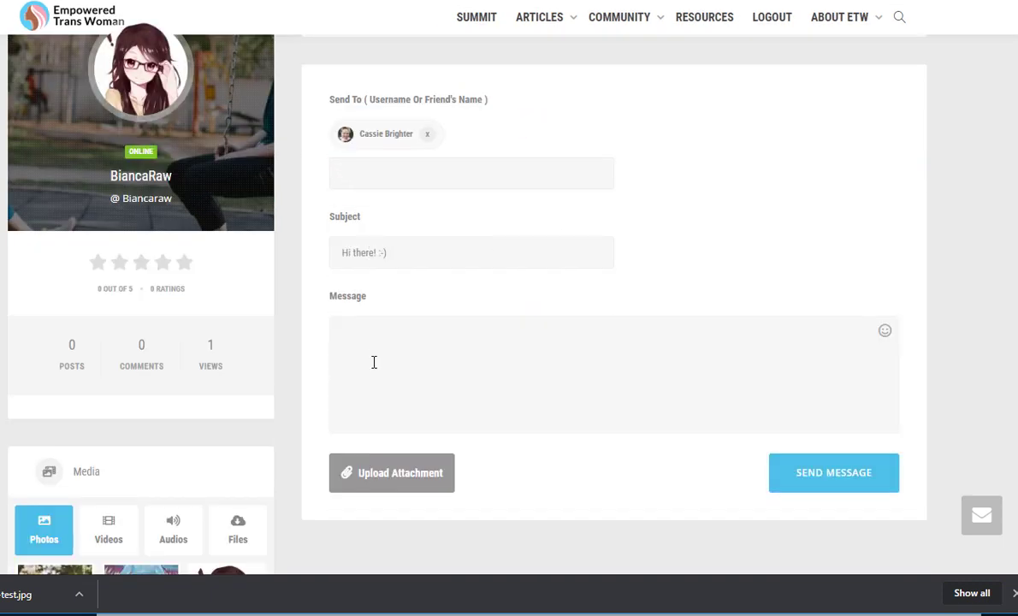
pyautogui.click(372, 358)
pyautogui.write('So glad to hear from you! :-D')
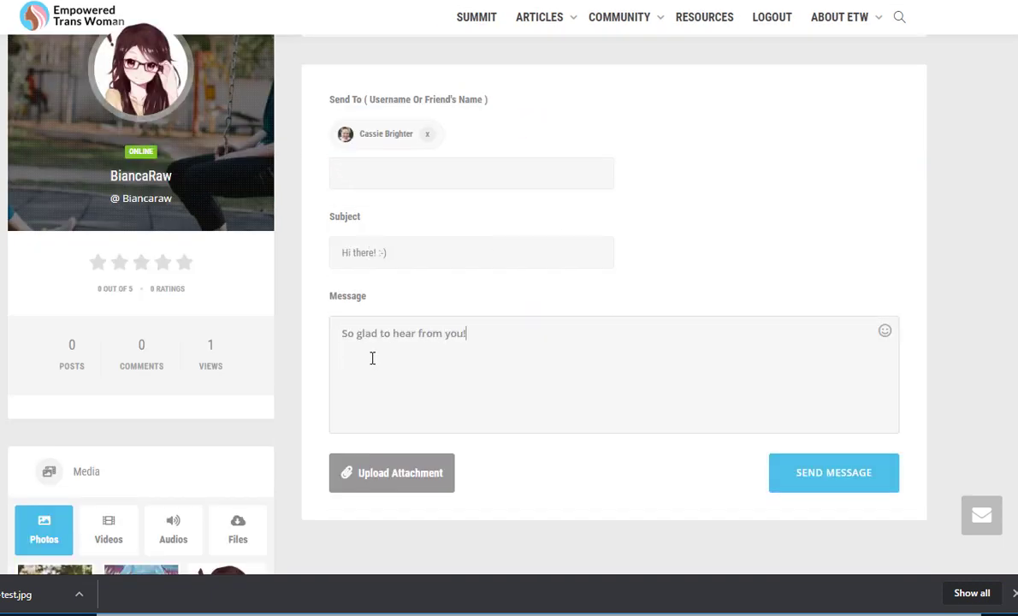
pyautogui.press('BackSpace')
pyautogui.press('BackSpace')
pyautogui.press('BackSpace')
pyautogui.click(883, 332)
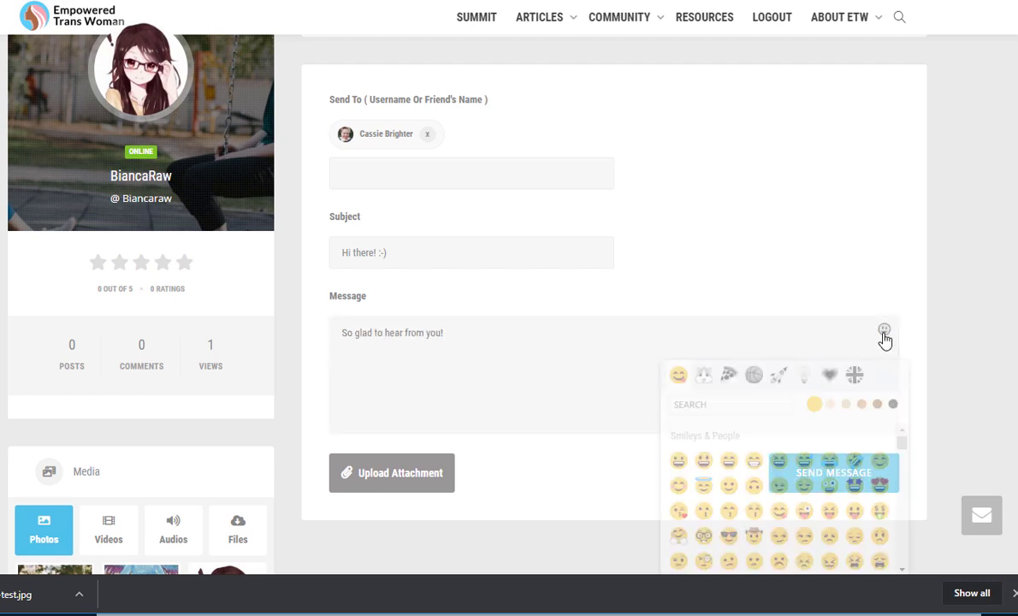
pyautogui.click(755, 449)
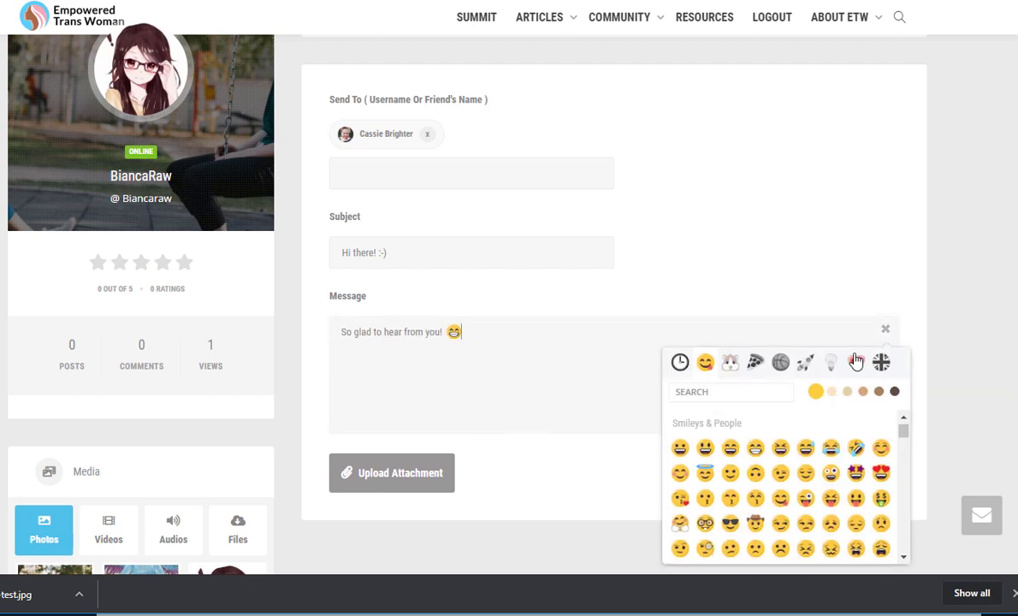
pyautogui.click(893, 413)
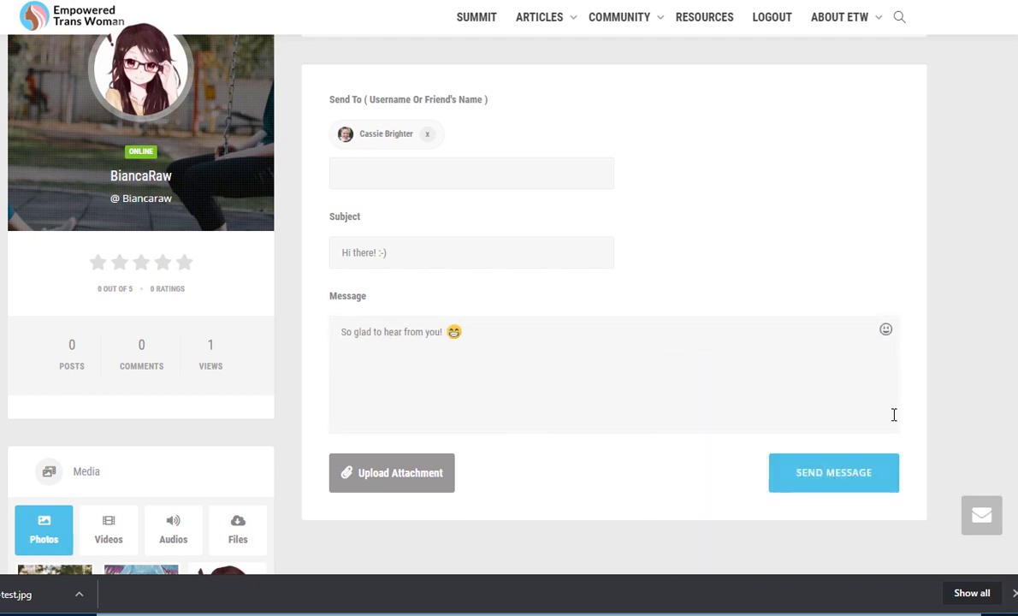
# Send the message, then tick the friend's reply 'Hey! You're In Here Too!' in the inbox.
pyautogui.click(842, 481)
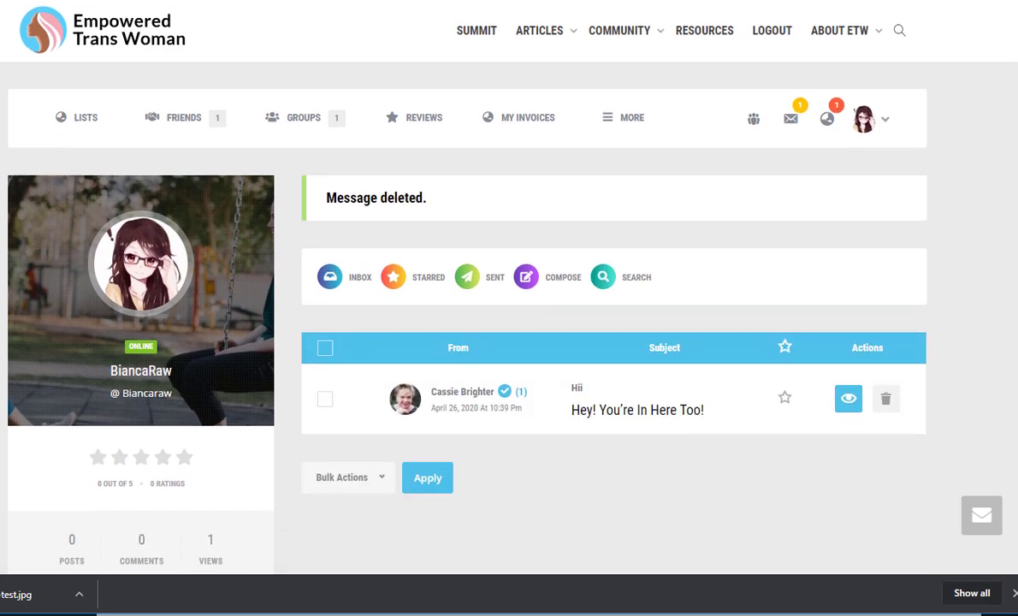
pyautogui.scroll(-2, 359, 370)
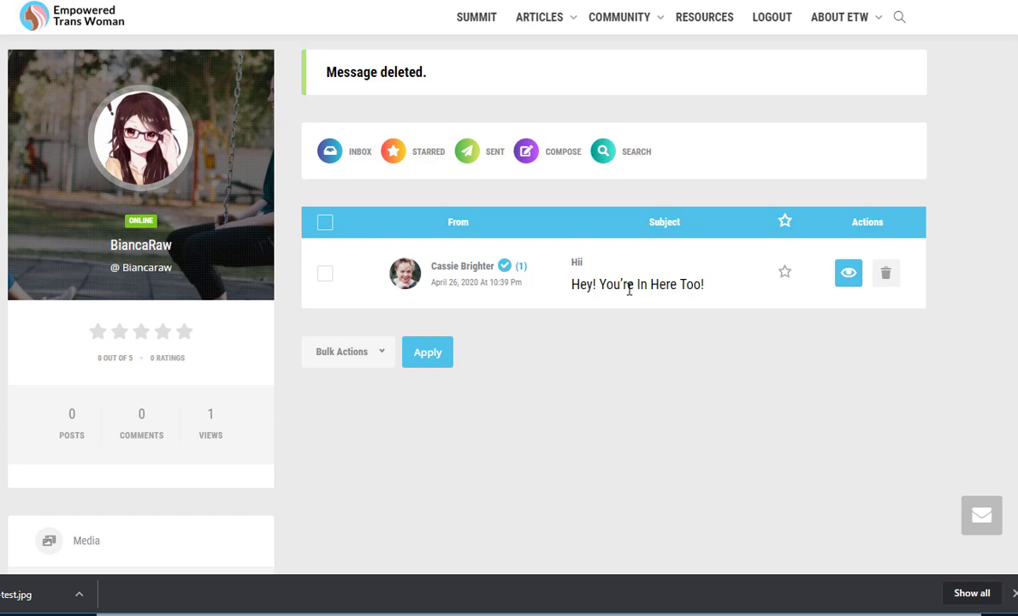
pyautogui.click(325, 273)
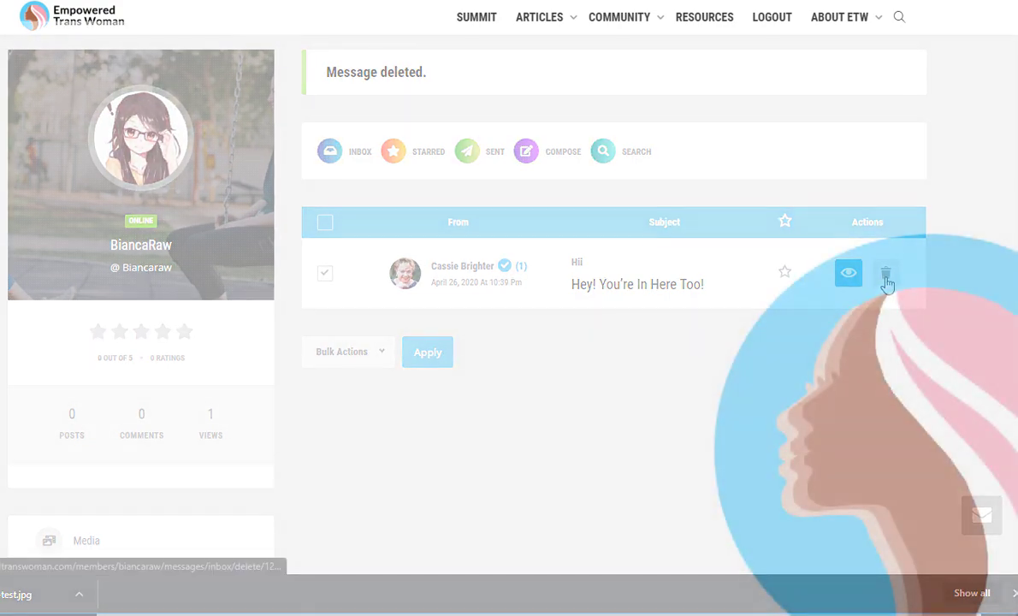